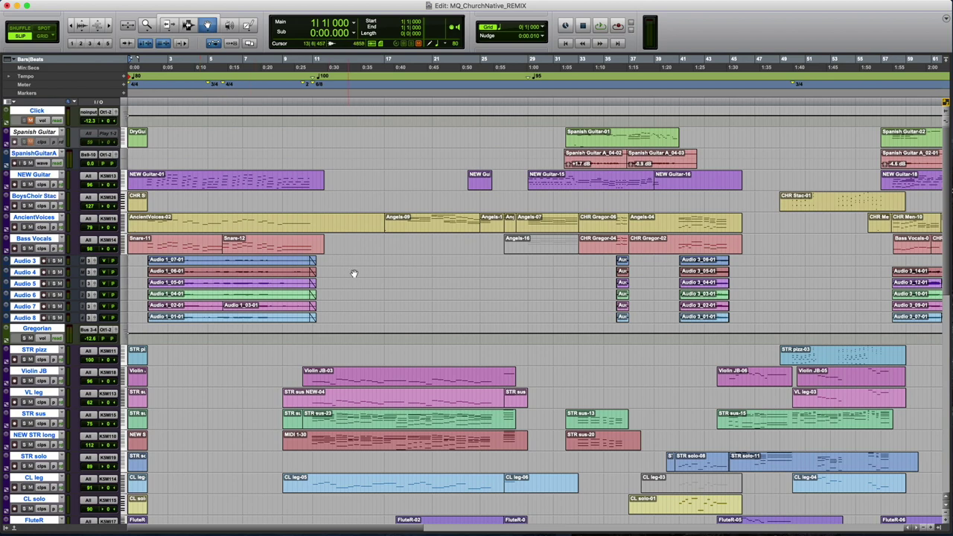
# Play the session from the beginning and examine the notes of the NEW Guitar-01 clip in the MIDI Editor
pyautogui.scroll(-10, 357, 271)
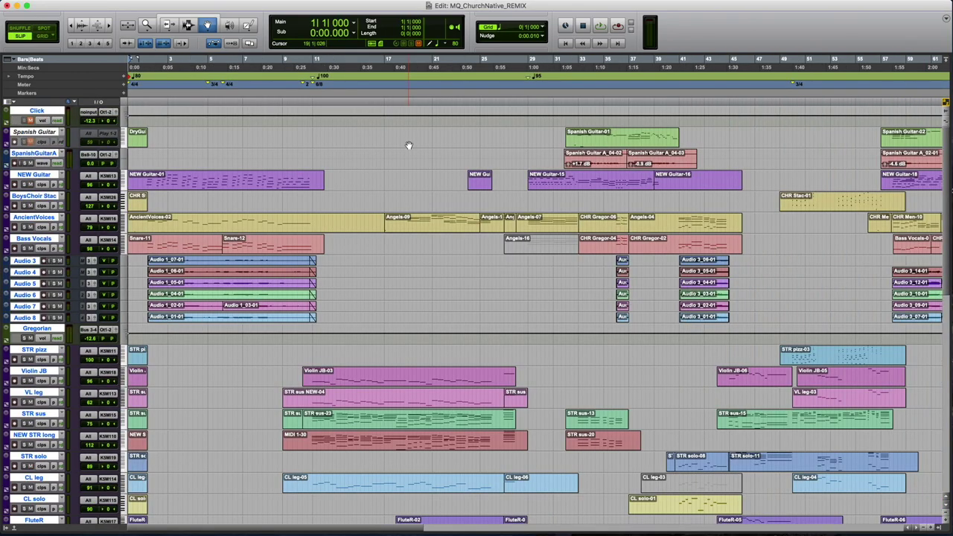
pyautogui.press('space')
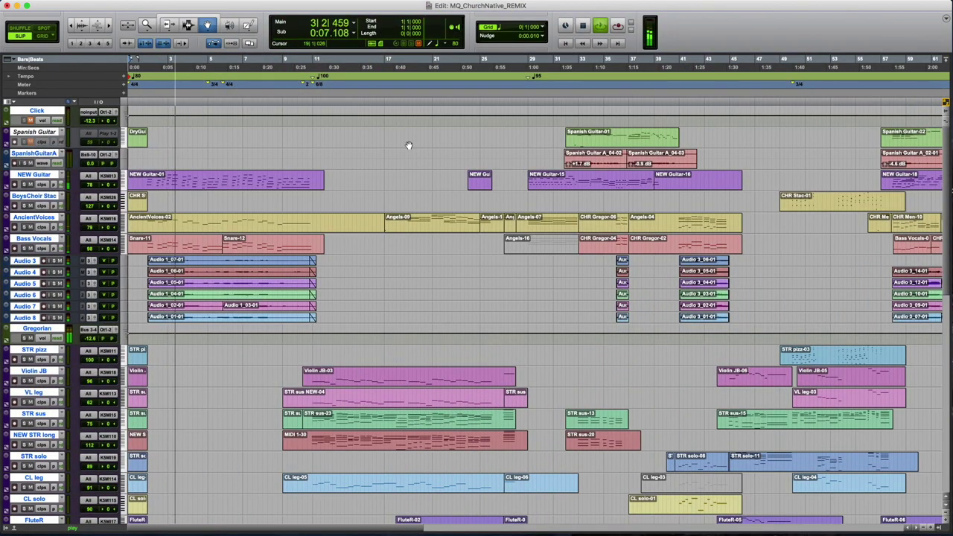
pyautogui.doubleClick(234, 178)
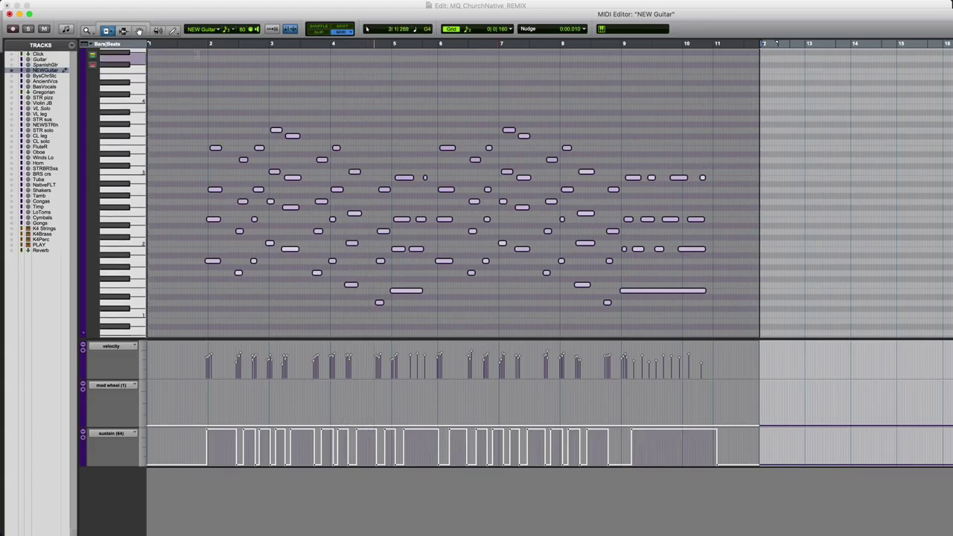
pyautogui.click(9, 13)
# Examine the MIDI notes of the Snare-12 clip on the Bass Vocals track during playback
pyautogui.scroll(-2, 392, 281)
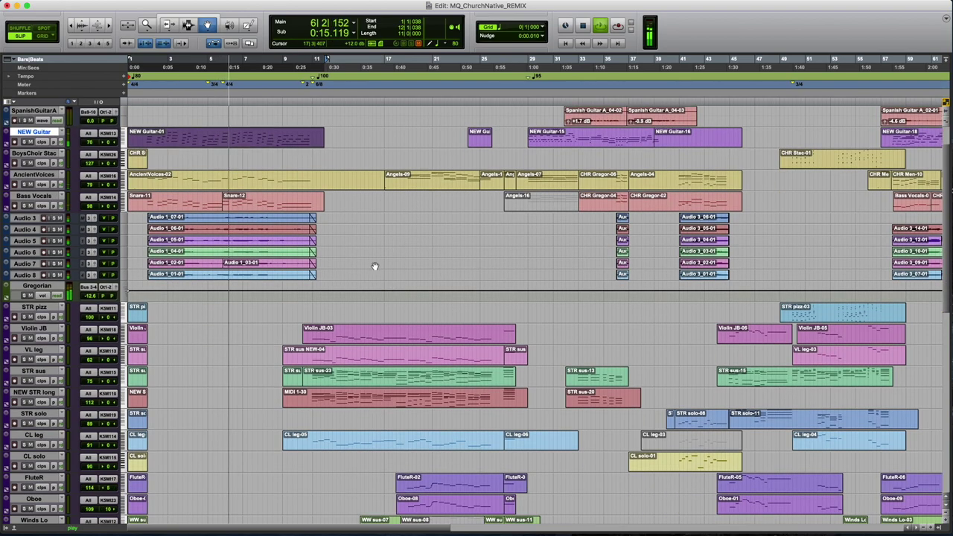
pyautogui.doubleClick(253, 203)
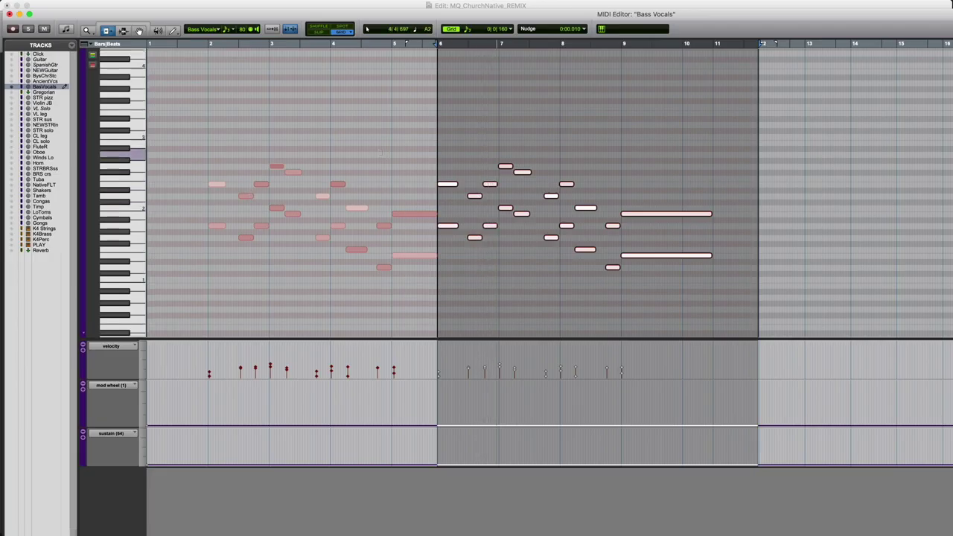
pyautogui.click(9, 13)
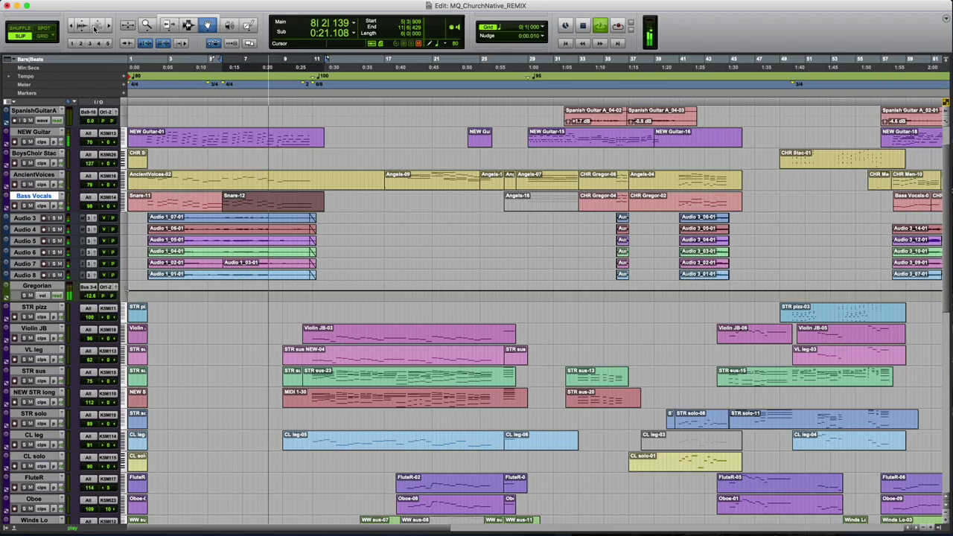
# Examine the notes and mod wheel data of the MIDI 1-30 clip on the NEW STR long track
pyautogui.scroll(-4, 273, 276)
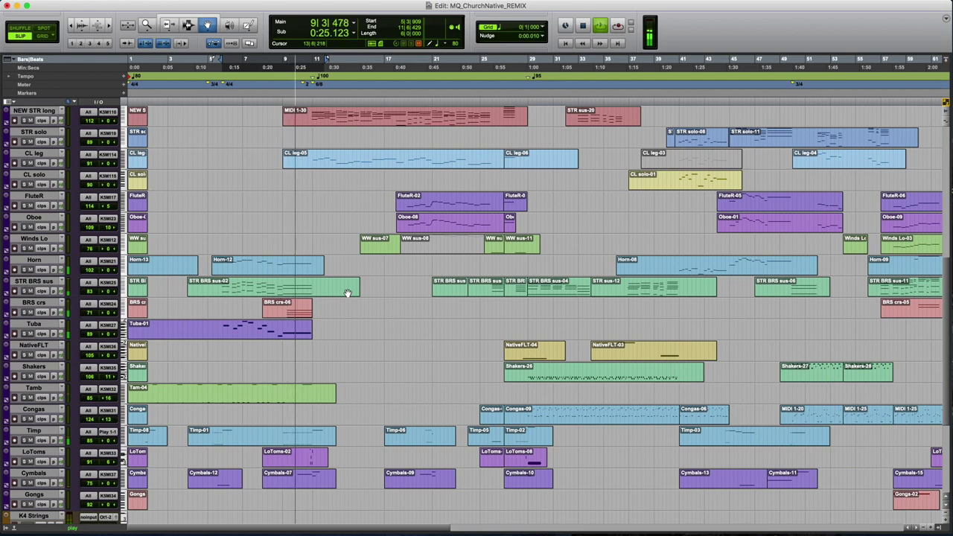
pyautogui.scroll(4, 347, 293)
pyautogui.doubleClick(329, 248)
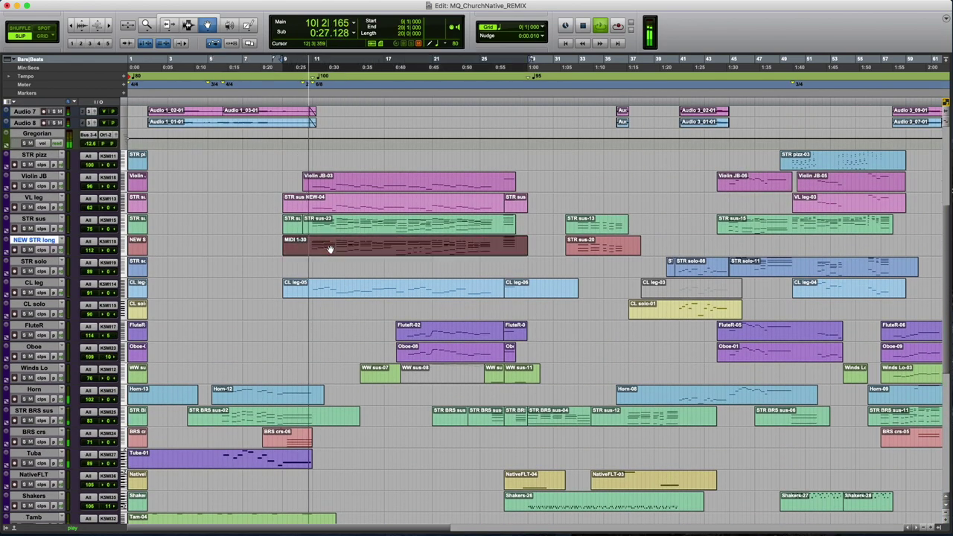
pyautogui.hscroll(5, 267, 179)
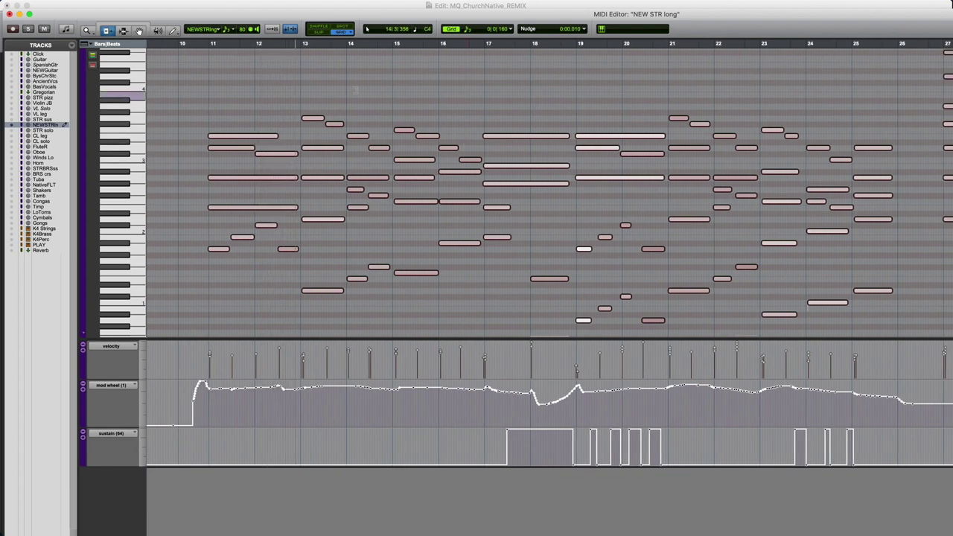
pyautogui.click(9, 14)
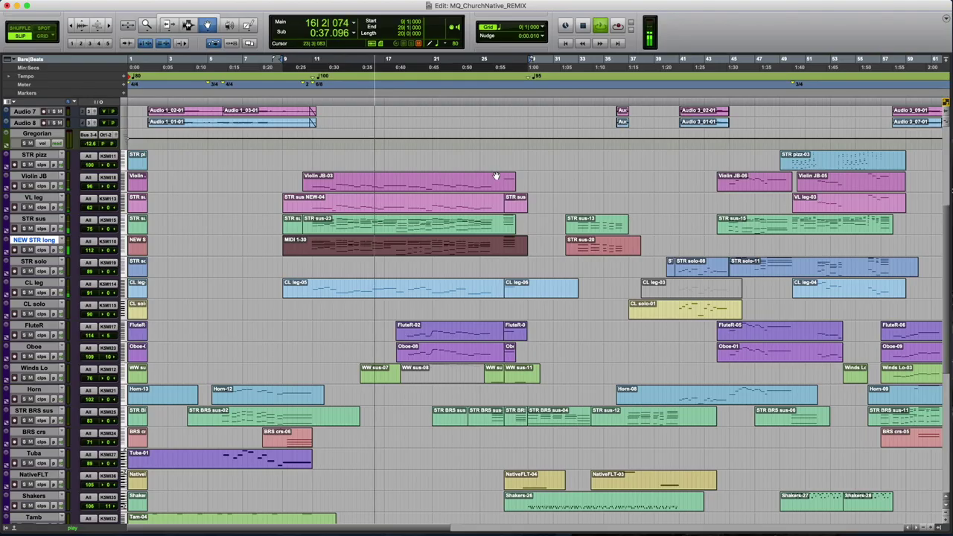
# Examine the melody and mod wheel curve of the Violin JB-03 clip in the MIDI Editor
pyautogui.scroll(2, 575, 193)
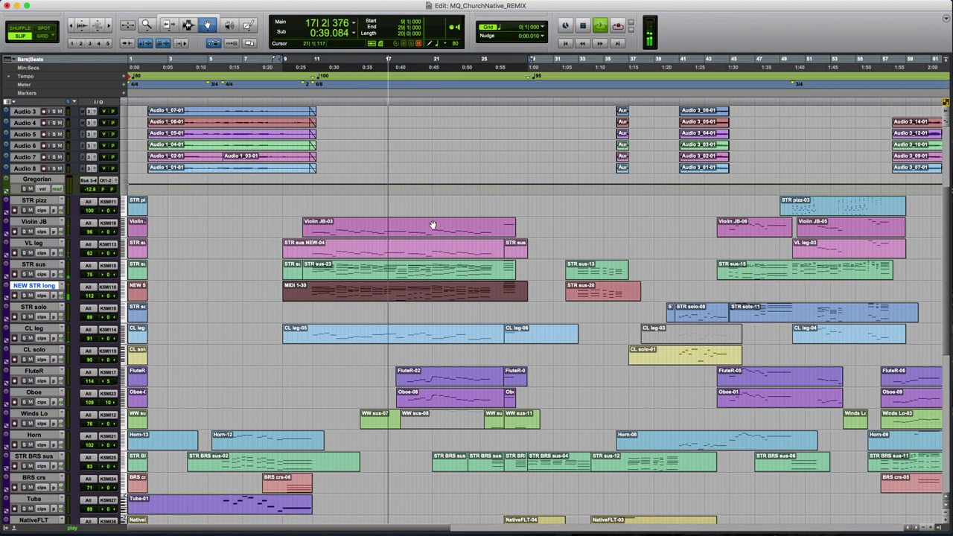
pyautogui.doubleClick(434, 226)
pyautogui.hscroll(10, 807, 221)
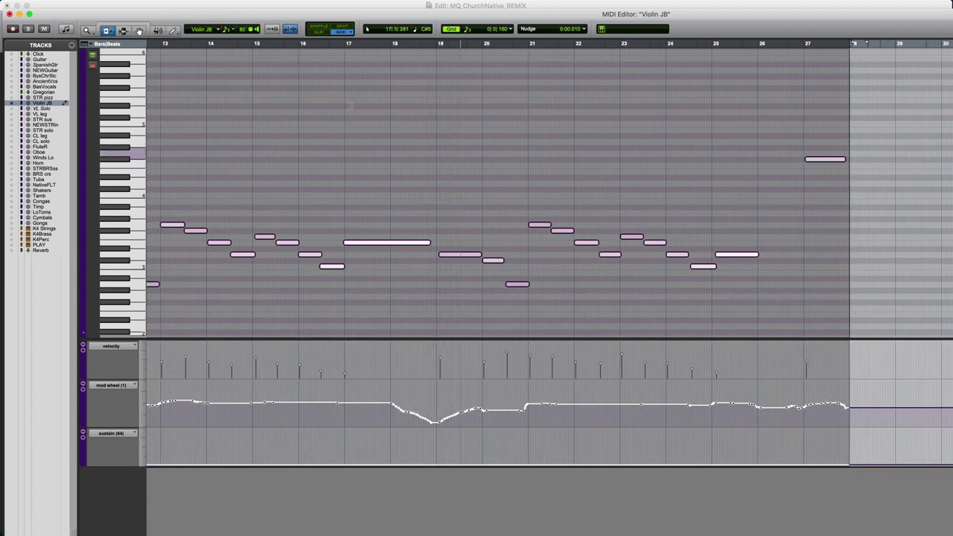
pyautogui.click(9, 14)
# Select the FluteR-02 clip and examine its notes and controller data in the MIDI Editor
pyautogui.click(434, 383)
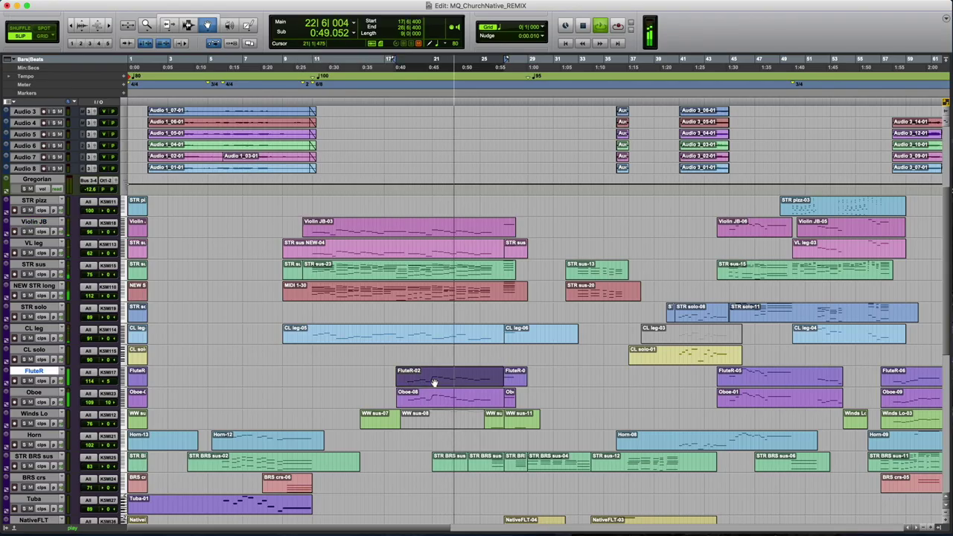
pyautogui.doubleClick(434, 382)
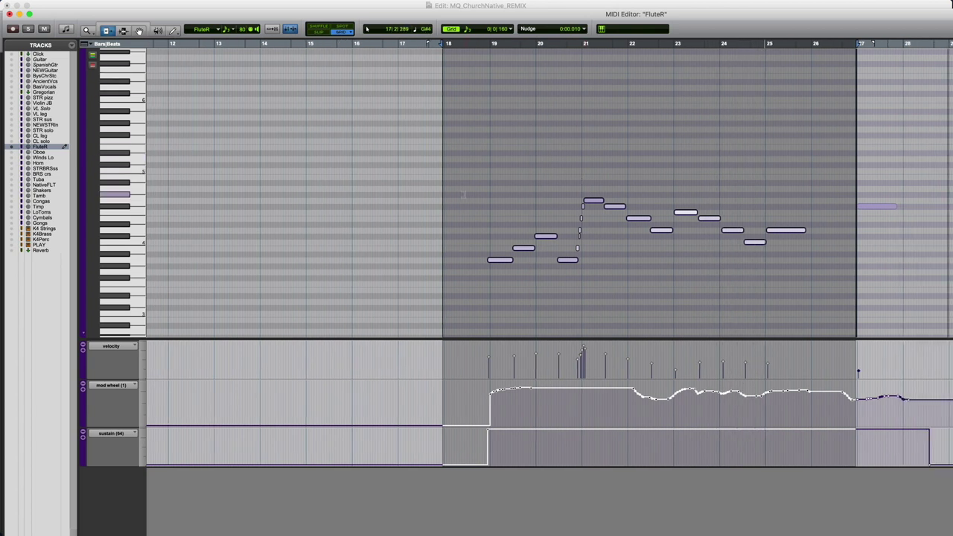
pyautogui.click(9, 14)
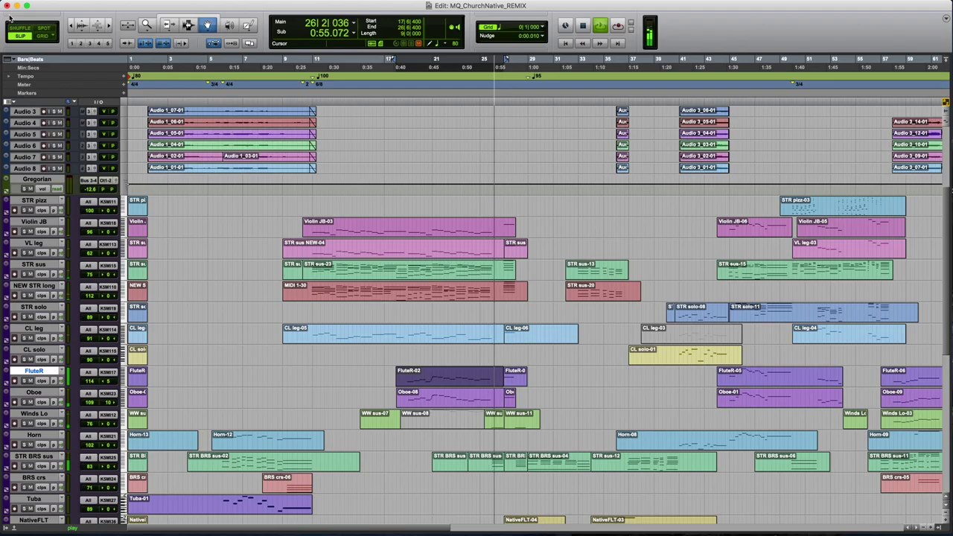
# Examine the chords and controller data of the STR BRS sus-04 clip in the MIDI Editor
pyautogui.click(563, 391)
pyautogui.scroll(-7, 563, 391)
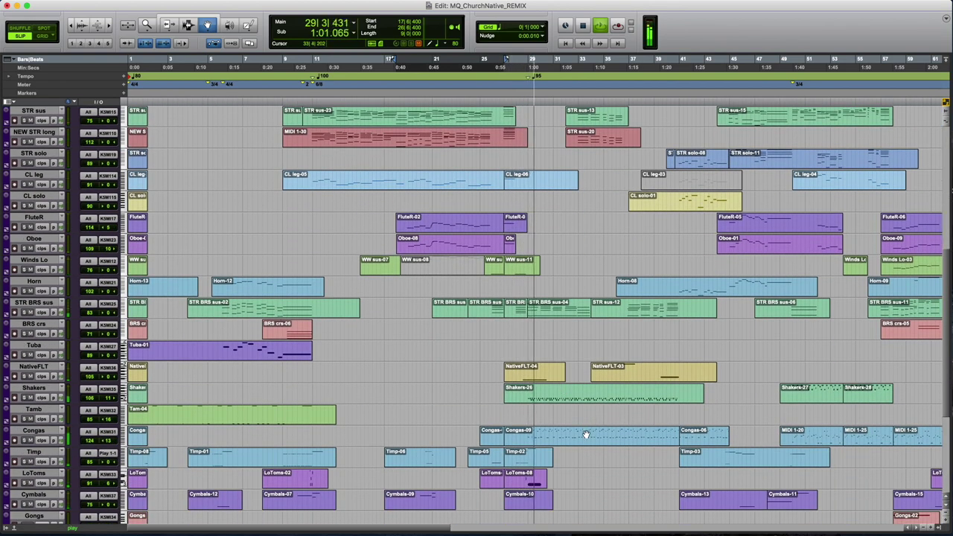
pyautogui.doubleClick(560, 310)
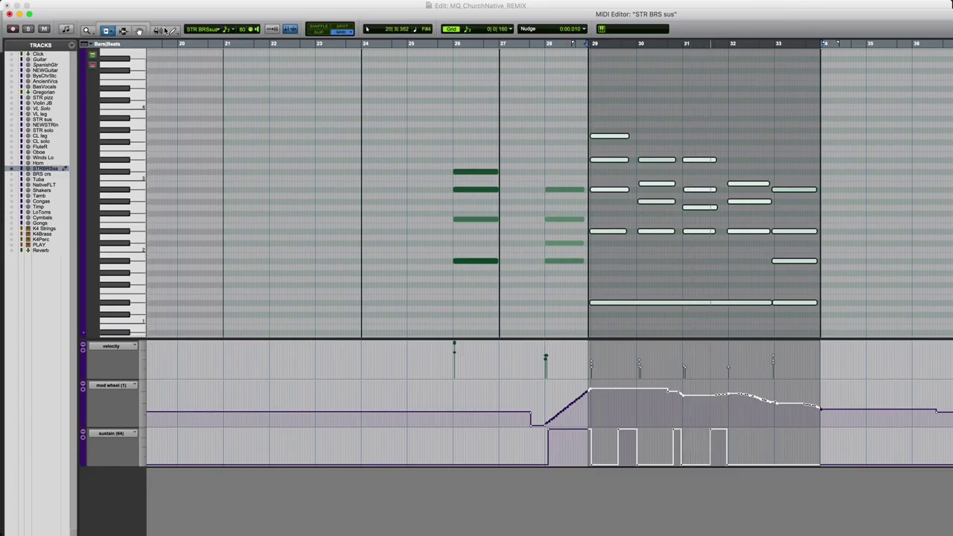
pyautogui.click(10, 15)
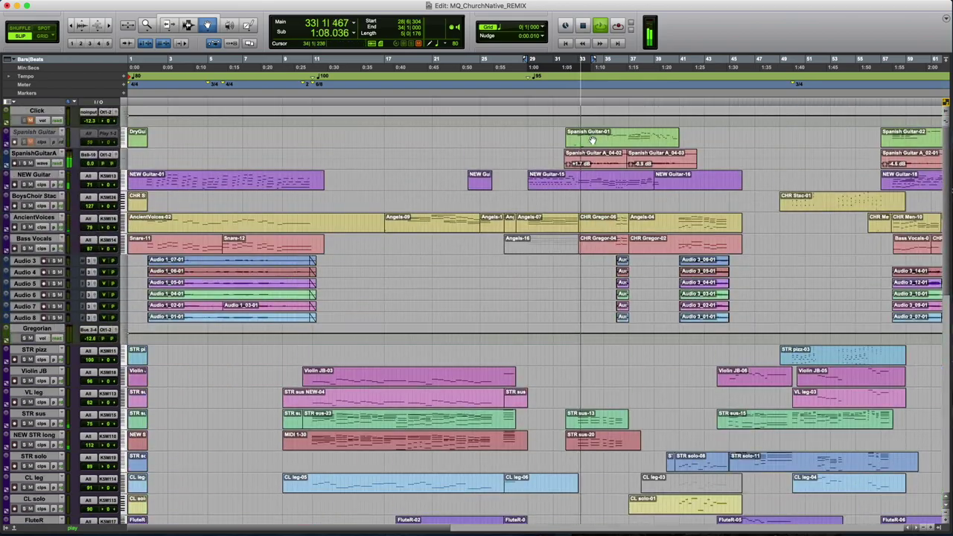
# Examine the MIDI notes of the Spanish Guitar-01 clip and the Angels-04 clip on the AncientVoices track
pyautogui.doubleClick(593, 140)
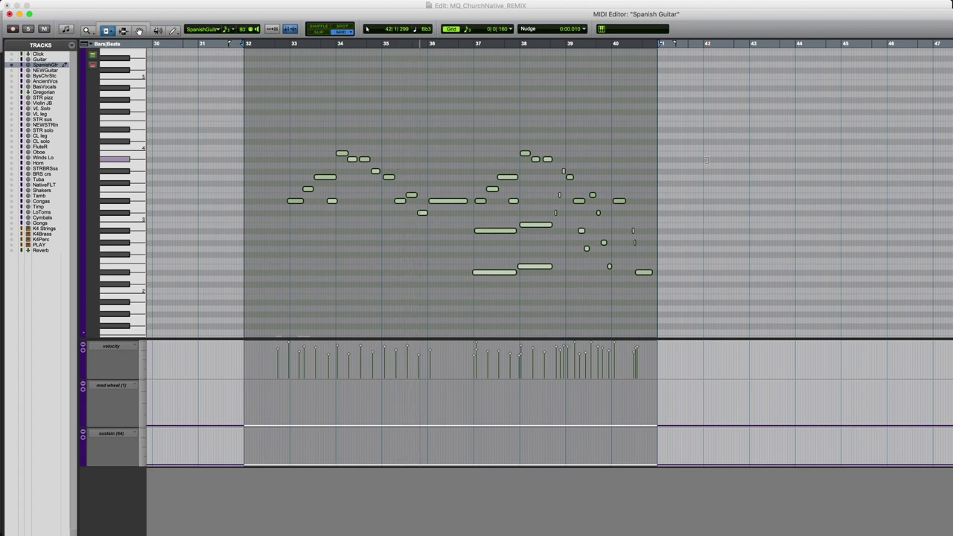
pyautogui.click(9, 14)
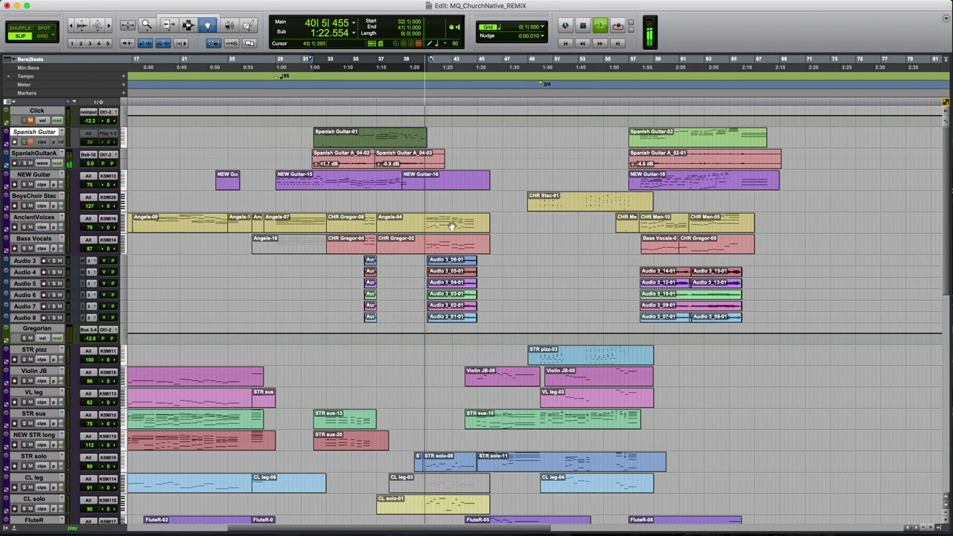
pyautogui.doubleClick(451, 225)
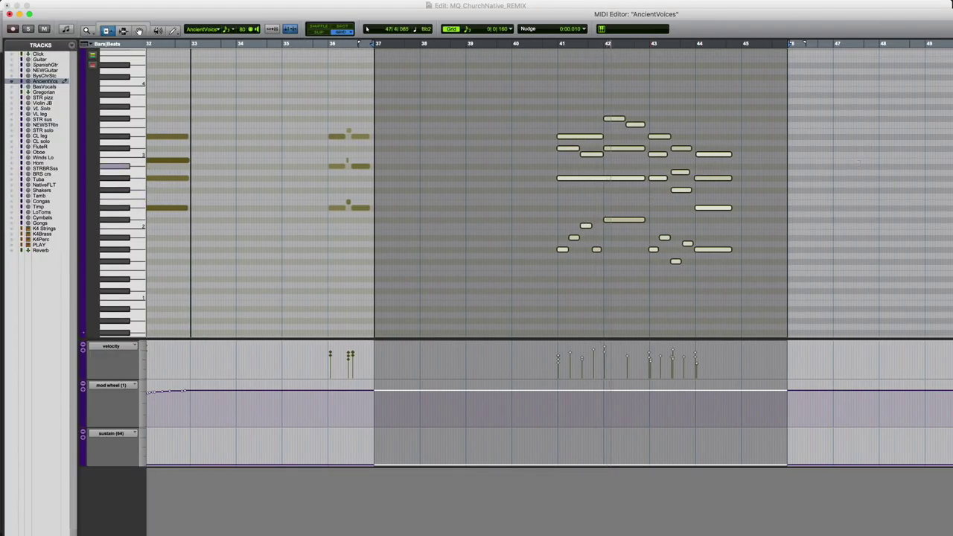
pyautogui.click(9, 14)
# Examine the notes and mod wheel curve of the Violin JB-06 clip in the MIDI Editor
pyautogui.doubleClick(488, 377)
pyautogui.press('space')
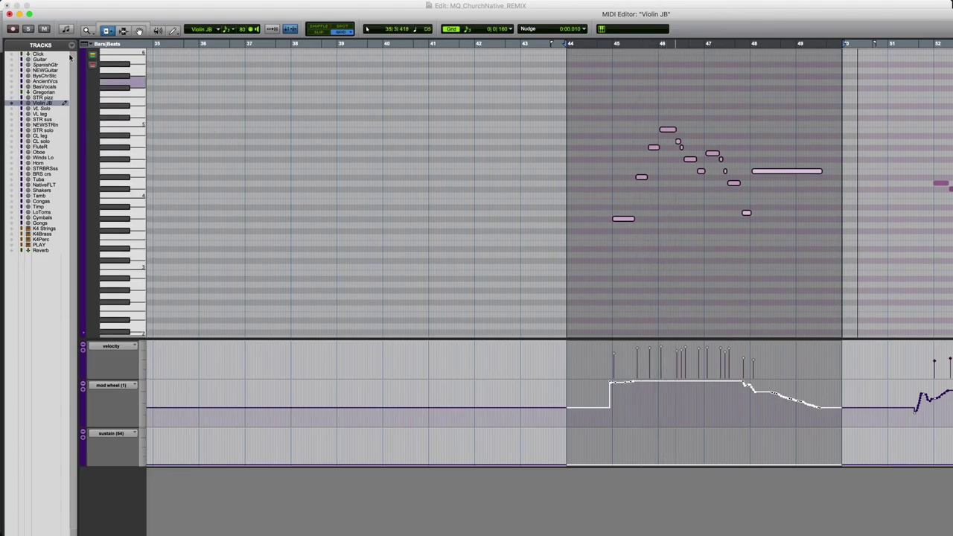
pyautogui.click(9, 14)
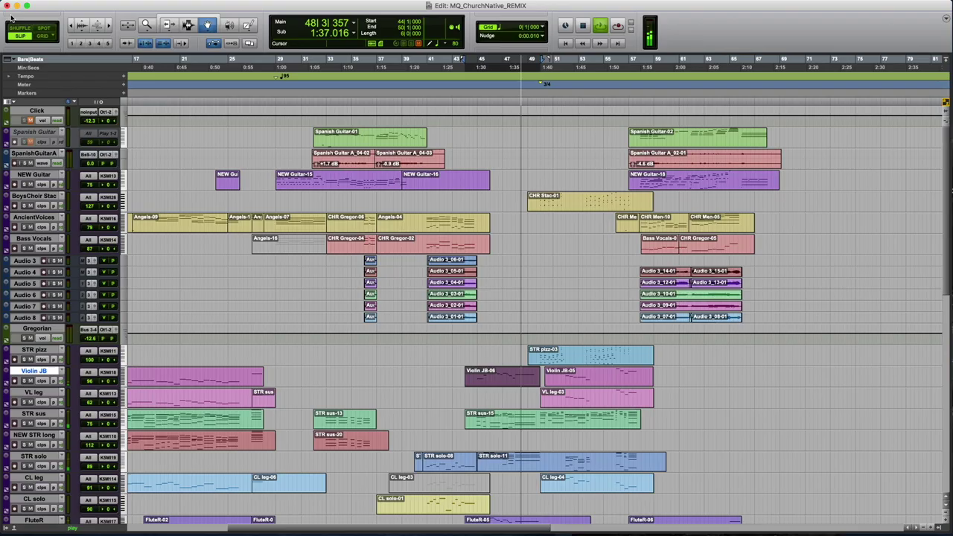
# Examine the pizzicato notes and velocities of the STR pizz-03 clip in the MIDI Editor
pyautogui.scroll(-4, 733, 302)
pyautogui.doubleClick(571, 251)
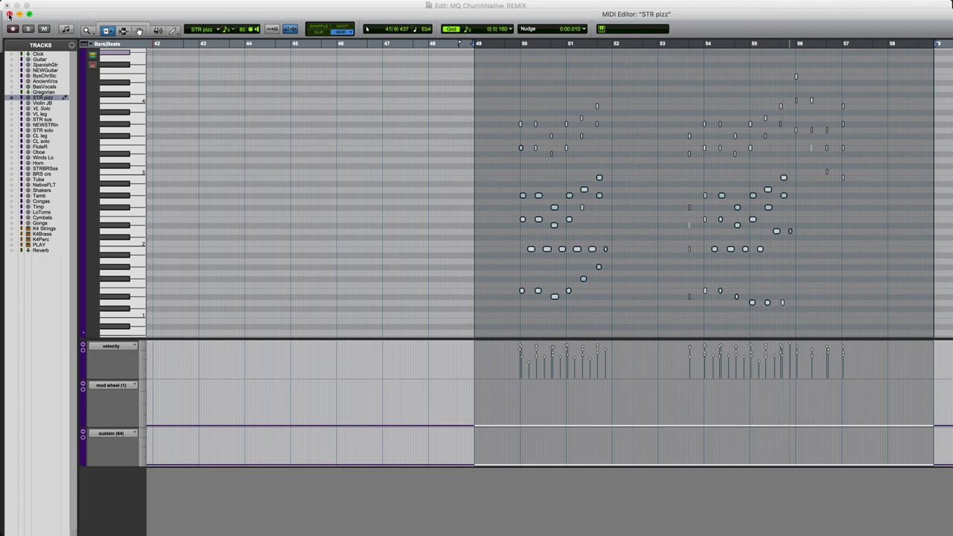
pyautogui.click(9, 14)
# Examine the notes of the NEW Guitar-18 clip while the session plays to its end, and stop playback
pyautogui.scroll(5, 608, 202)
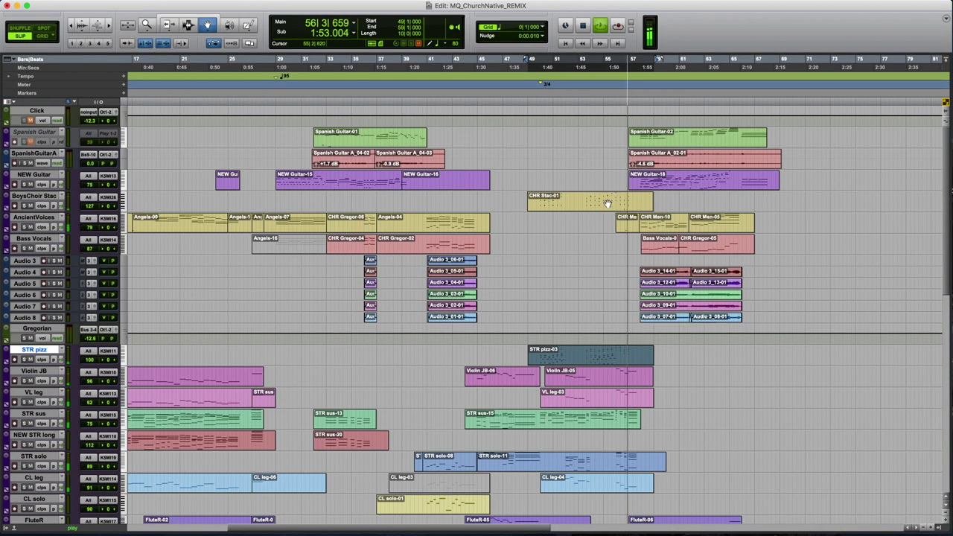
pyautogui.click(608, 202)
pyautogui.click(666, 183)
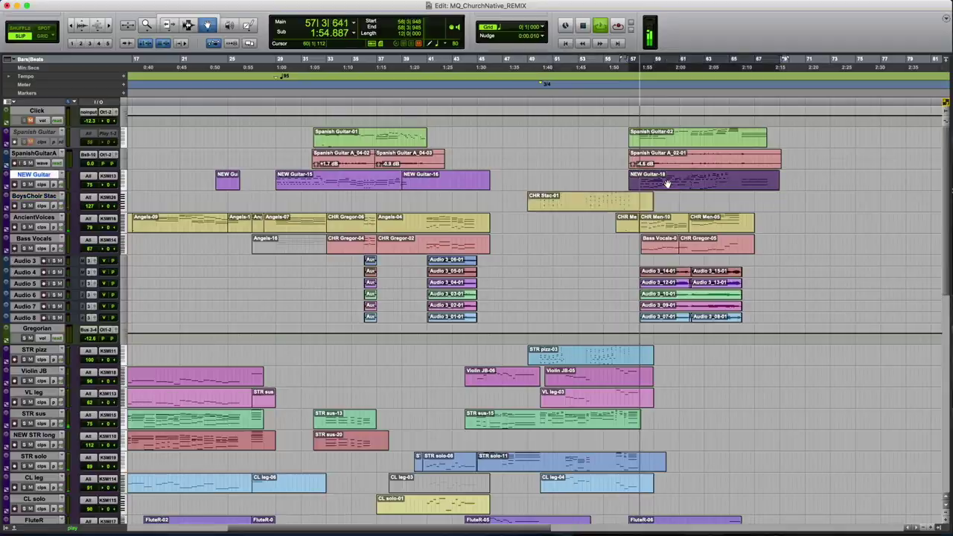
pyautogui.doubleClick(668, 182)
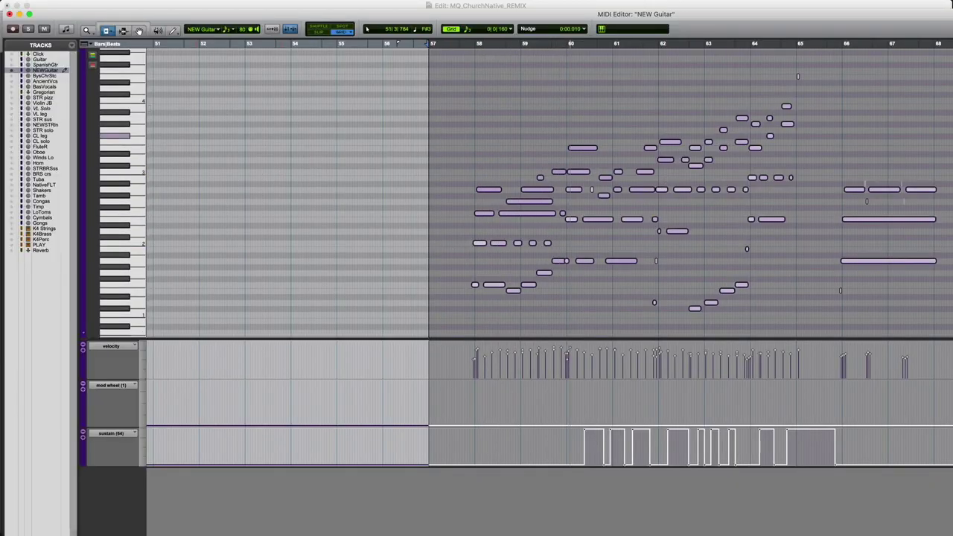
pyautogui.click(9, 15)
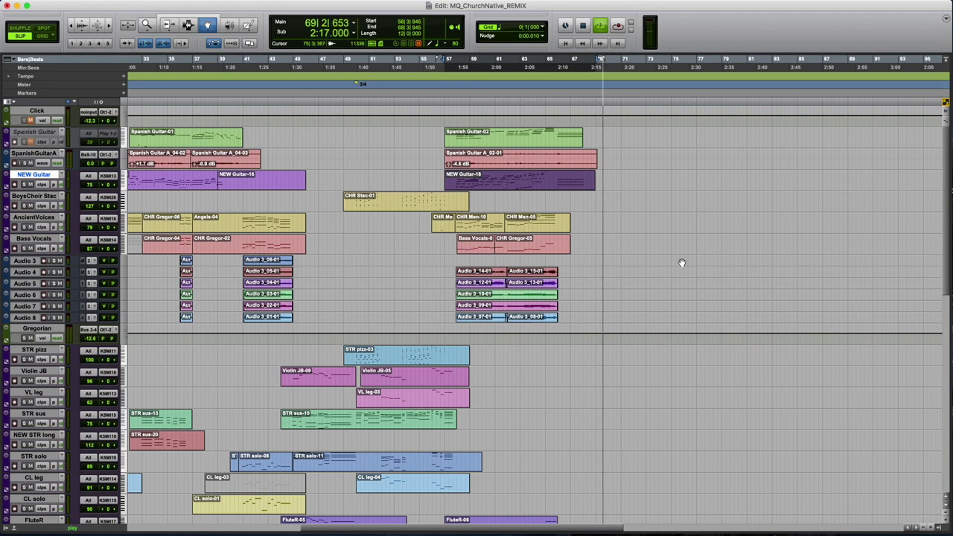
pyautogui.press('space')
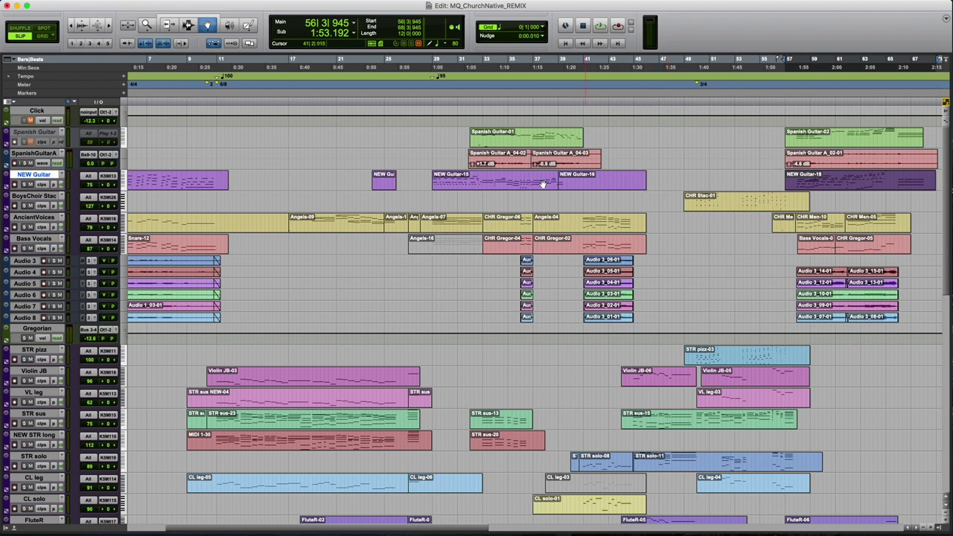
# With playback stopped, reopen the FluteR-02 clip in the MIDI Editor to review its phrase, and return to the session's first tracks
pyautogui.hscroll(-3, 271, 153)
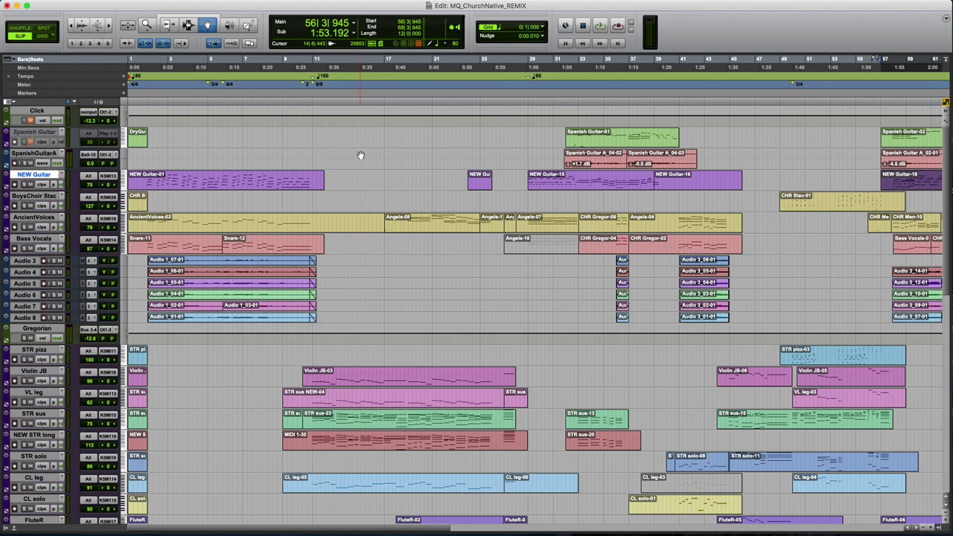
pyautogui.scroll(-5, 372, 179)
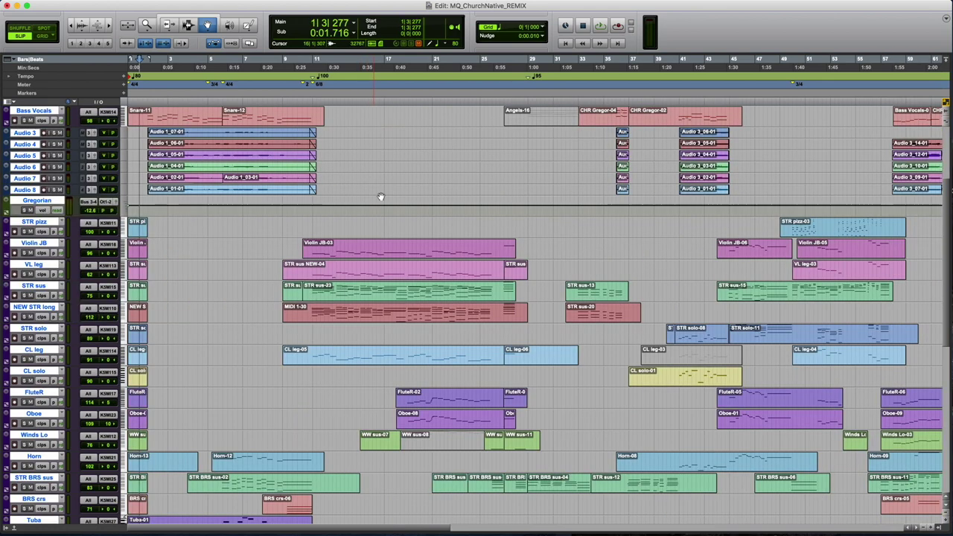
pyautogui.scroll(-10, 601, 257)
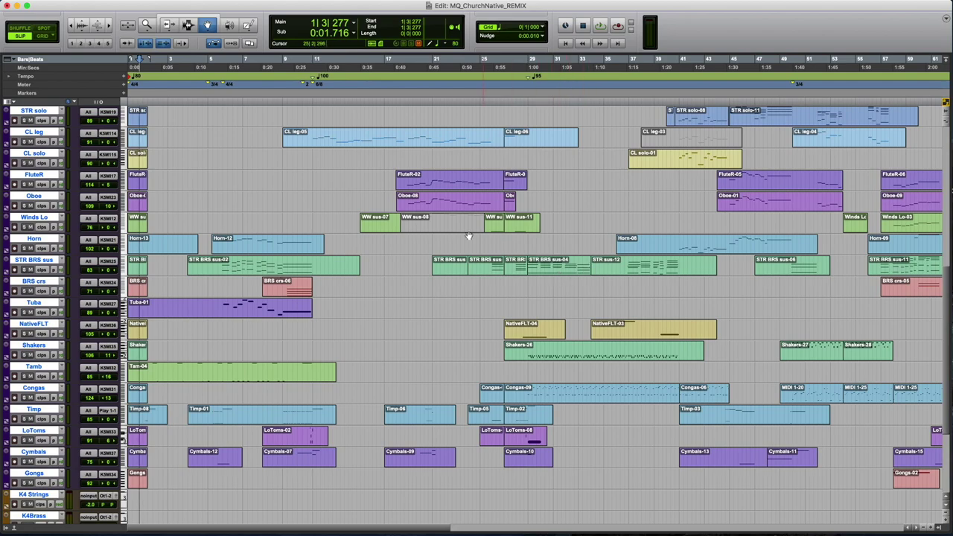
pyautogui.doubleClick(411, 187)
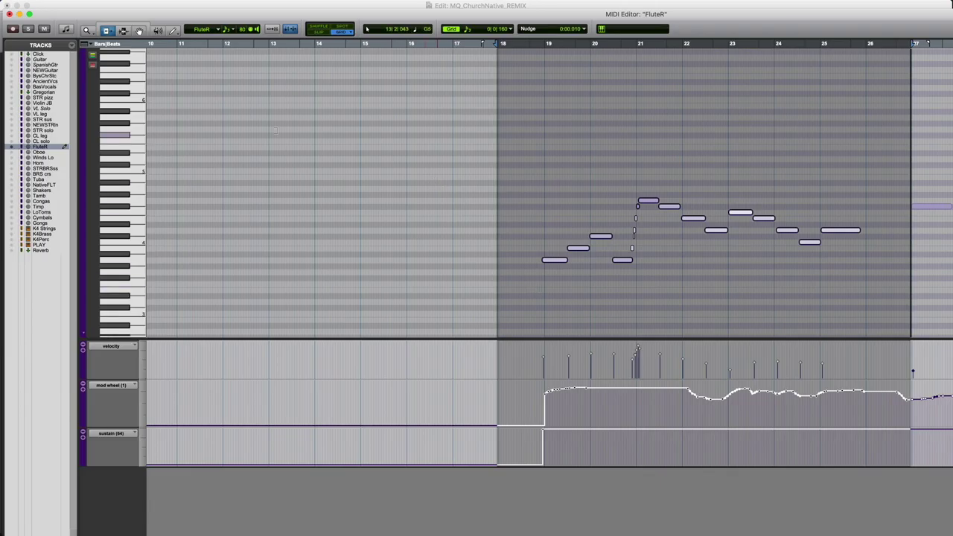
pyautogui.click(9, 14)
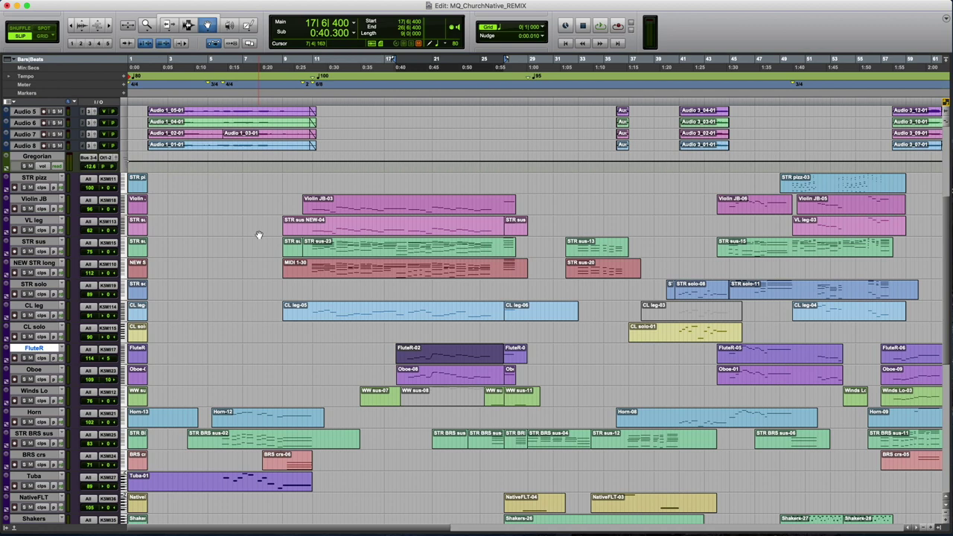
pyautogui.scroll(8, 259, 236)
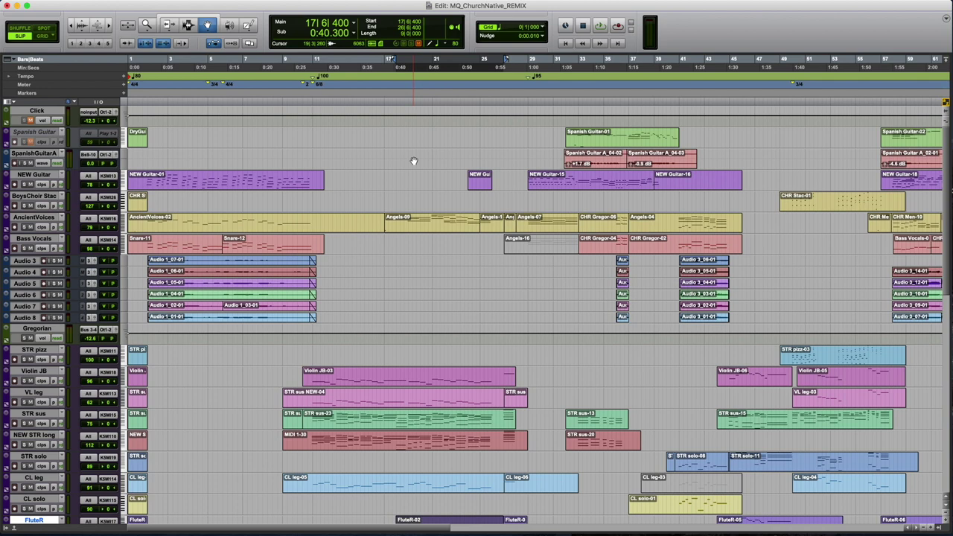
# View the Indiginus Acoustic Guitar Collection page in the browser as reference for NEW Guitar-01, and return to Pro Tools to select Spanish Guitar-01
pyautogui.click(313, 179)
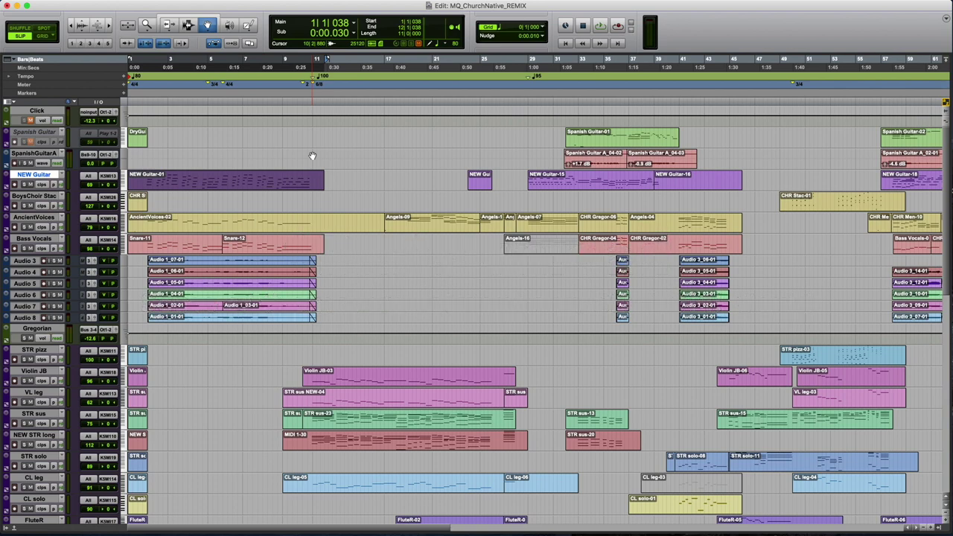
pyautogui.press('super+Tab')
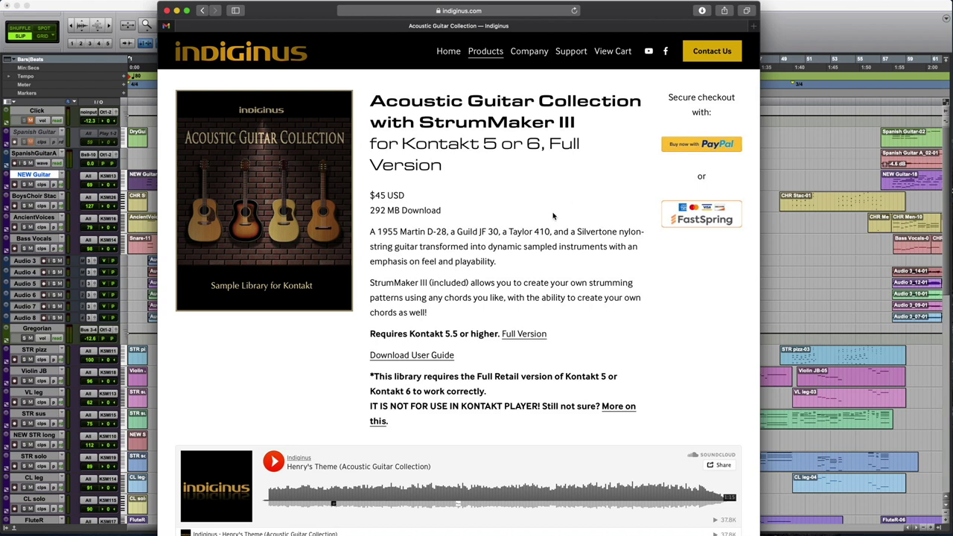
pyautogui.press('super+Tab')
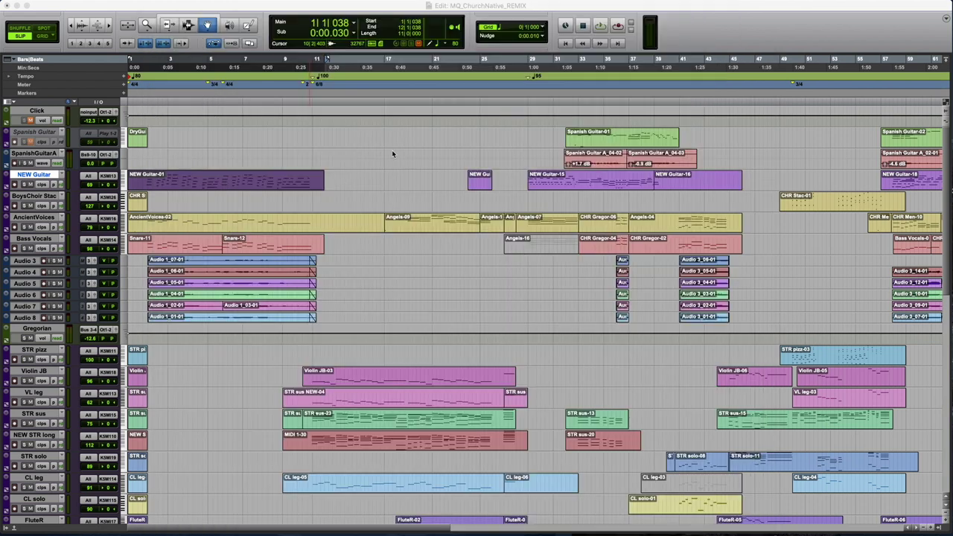
pyautogui.click(617, 143)
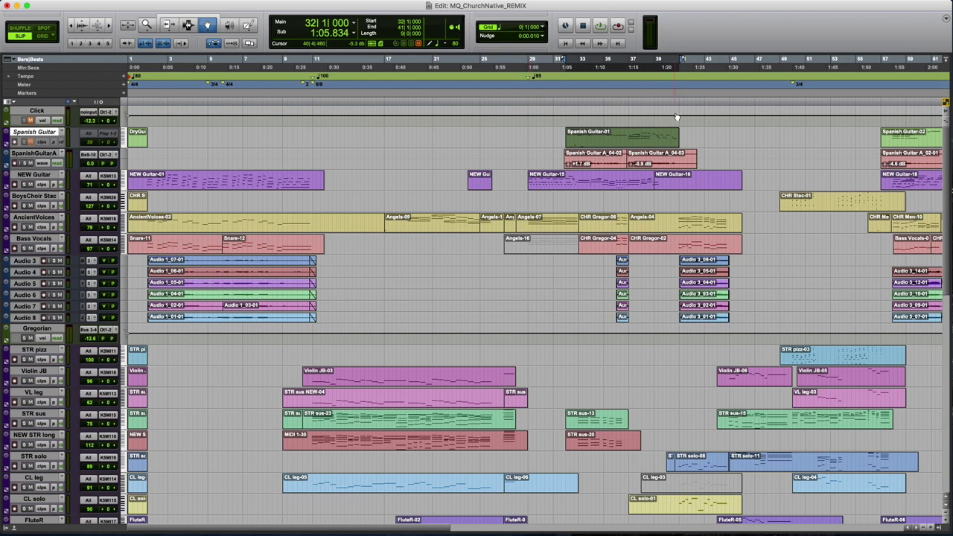
# Play the NEW Guitar part from bar 1 beat 3, and examine the clip's notes, velocities and sustain pedal data in the MIDI Editor
pyautogui.click(138, 103)
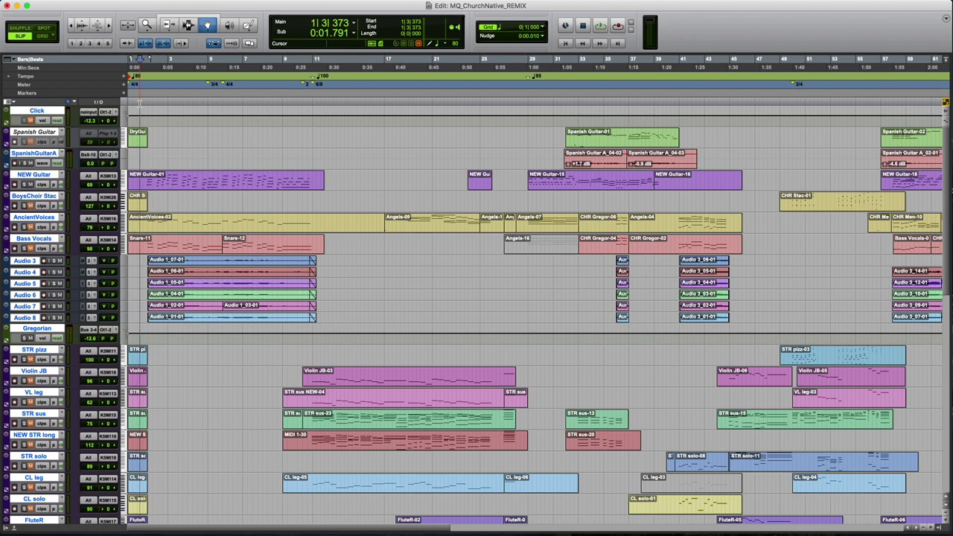
pyautogui.click(138, 103)
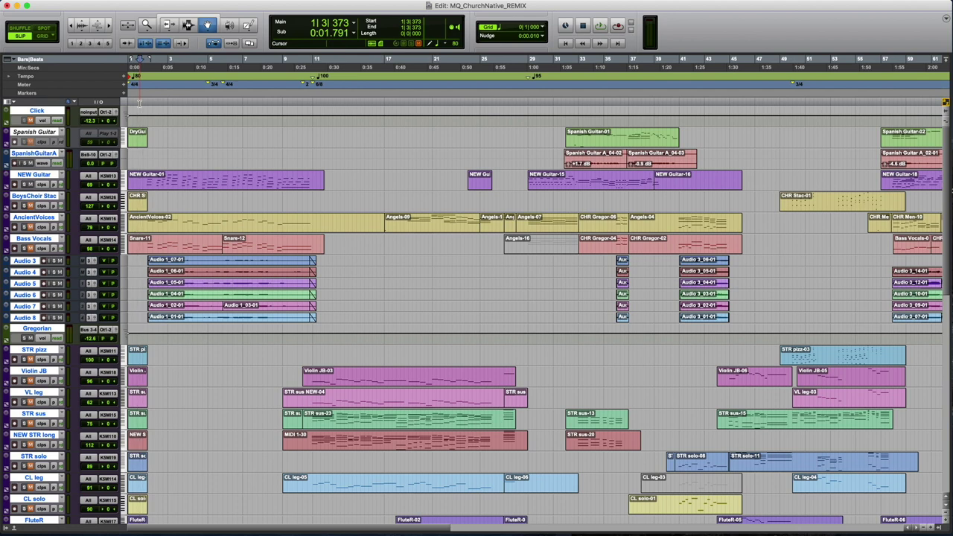
pyautogui.press('space')
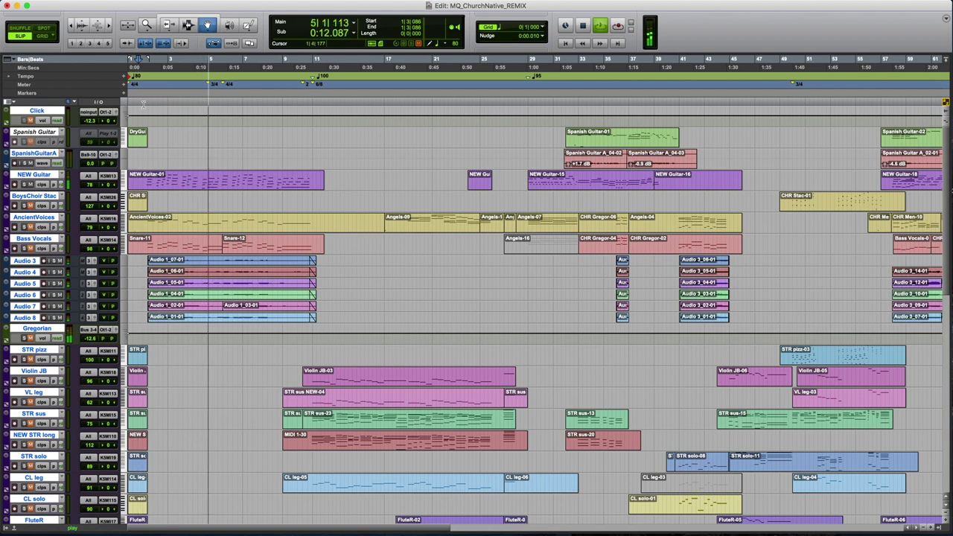
pyautogui.press('space')
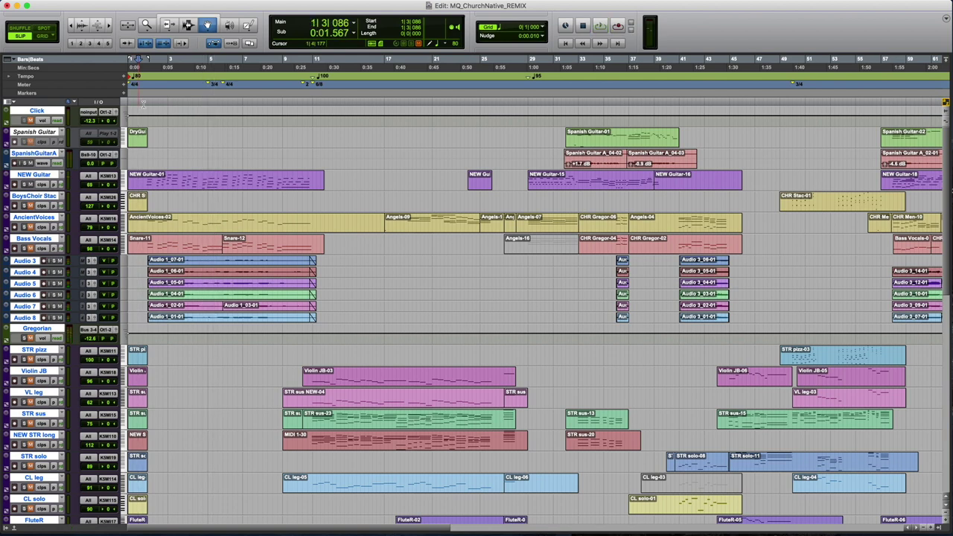
pyautogui.doubleClick(179, 180)
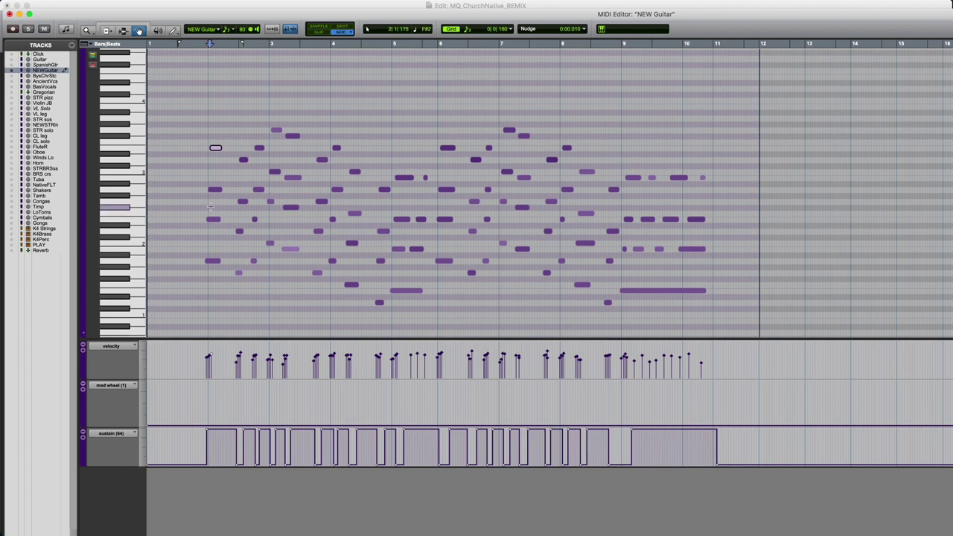
pyautogui.click(9, 14)
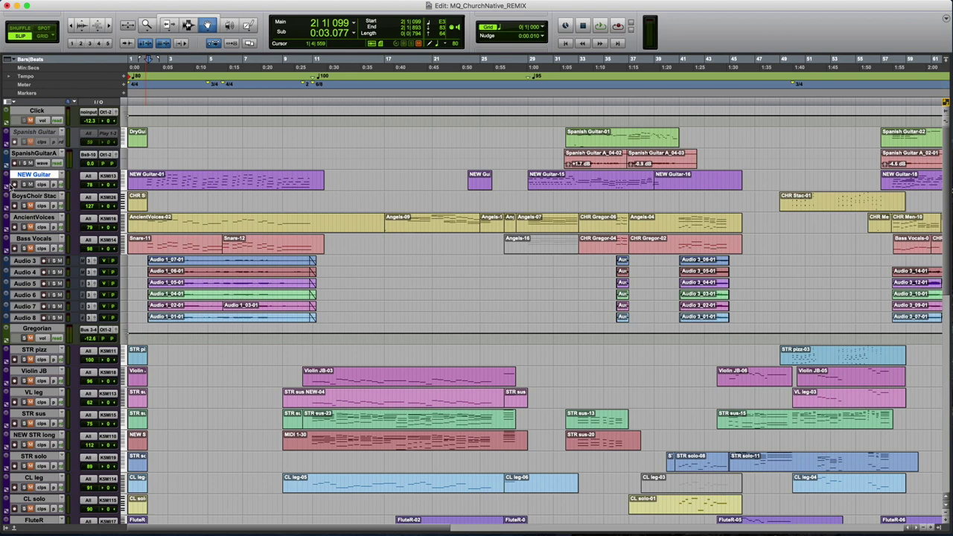
# Point out the opening clips on the Audio 3 to Audio 8 tracks, and play them with the guitar from bar 1 beat 4
pyautogui.click(227, 261)
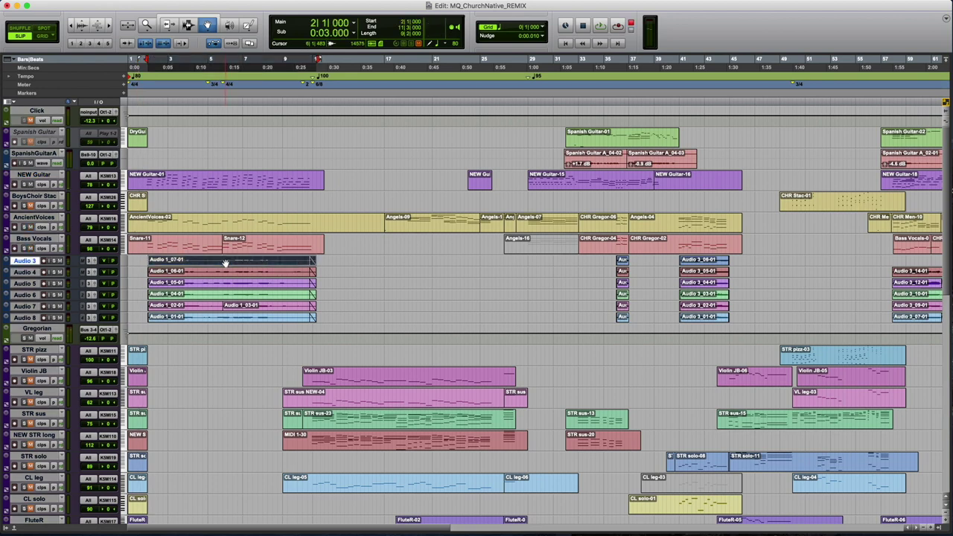
pyautogui.keyDown('super'); pyautogui.click(222, 317); pyautogui.keyUp('super')
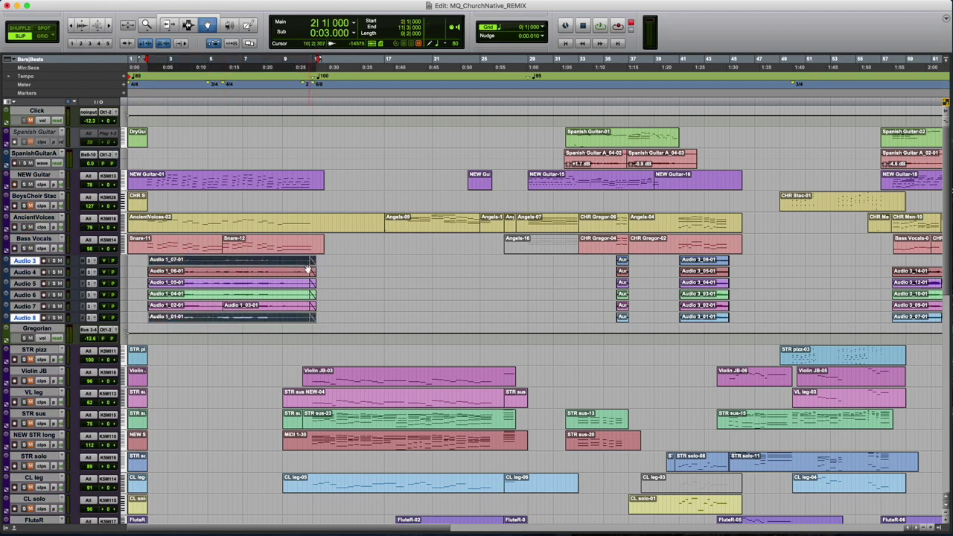
pyautogui.click(143, 100)
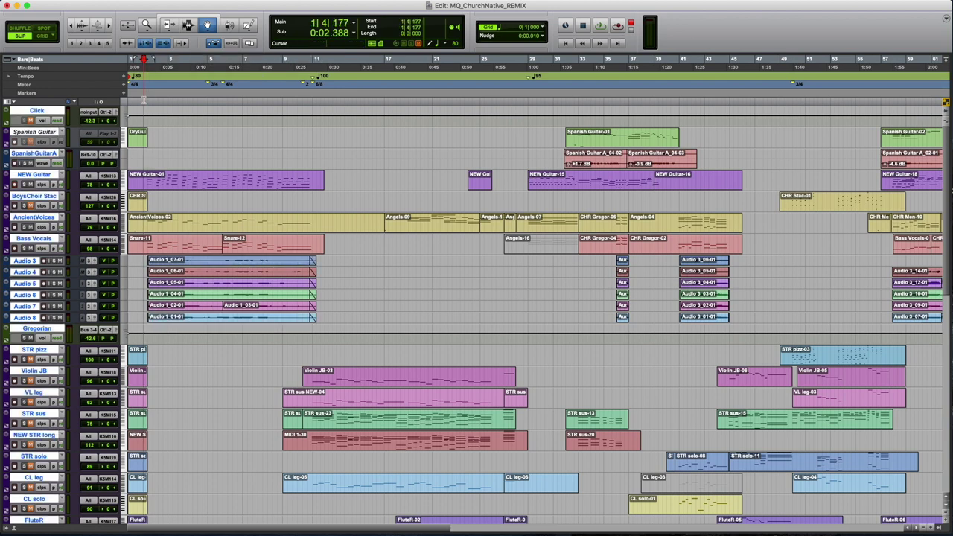
pyautogui.press('space')
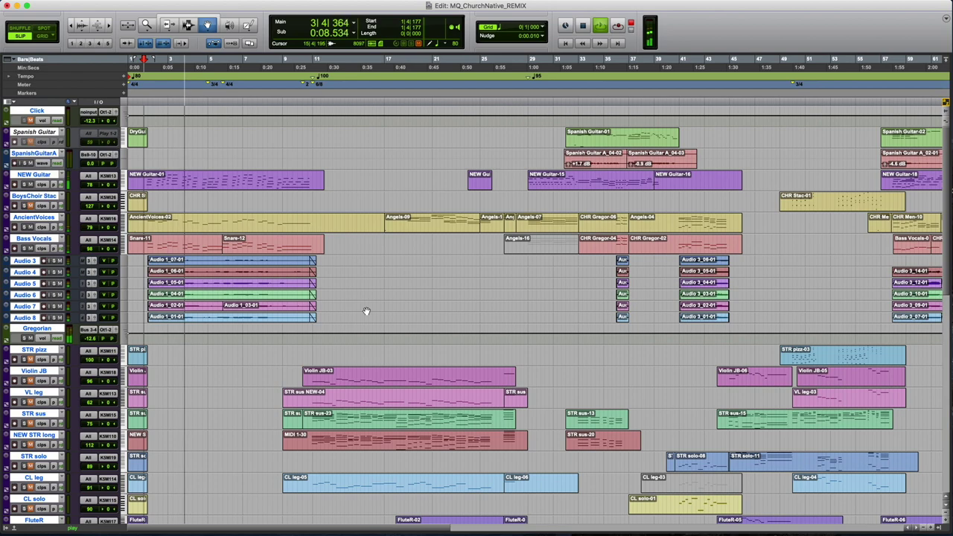
pyautogui.scroll(-3, 366, 311)
pyautogui.scroll(-15, 367, 311)
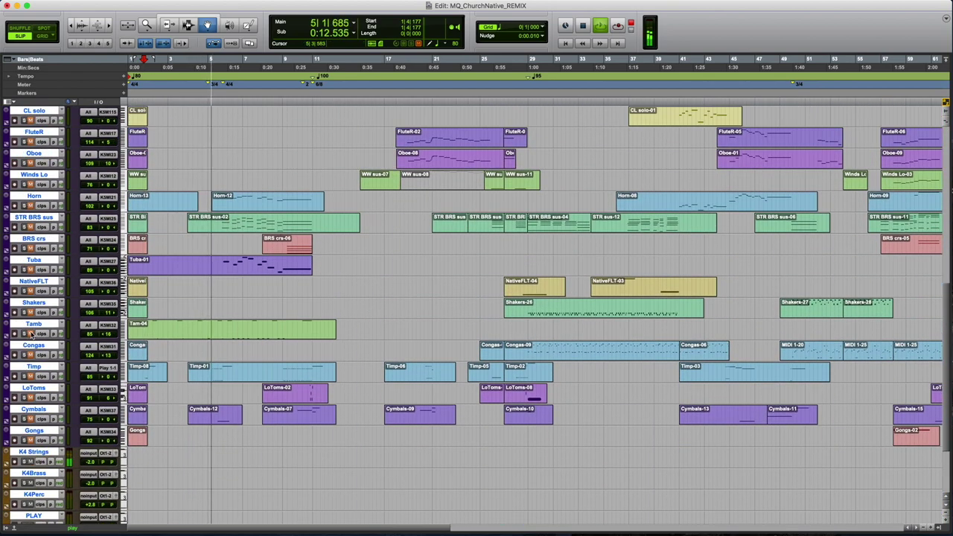
pyautogui.press('space')
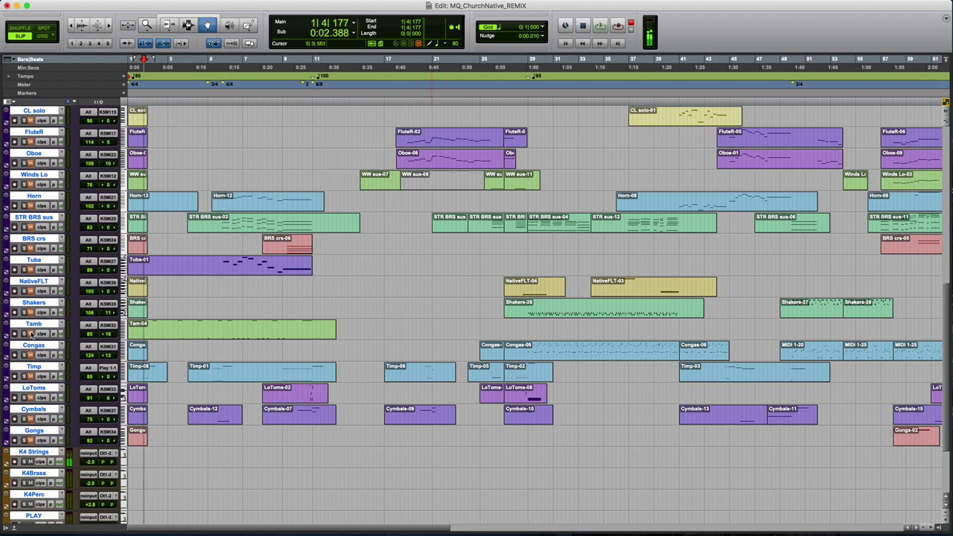
# Play the opening from bar 1 beat 3, and examine the Tamb clip's notes and velocities in the MIDI Editor
pyautogui.click(203, 328)
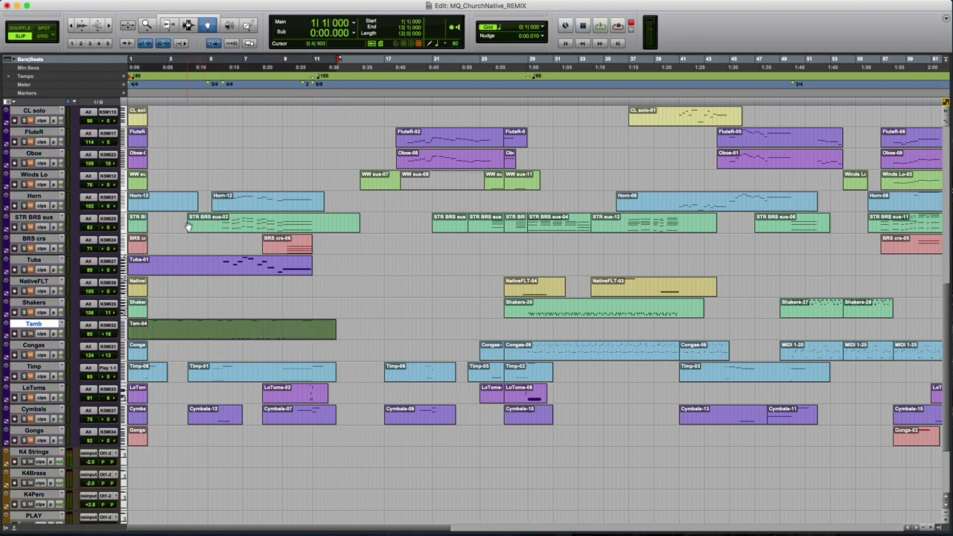
pyautogui.scroll(10, 188, 226)
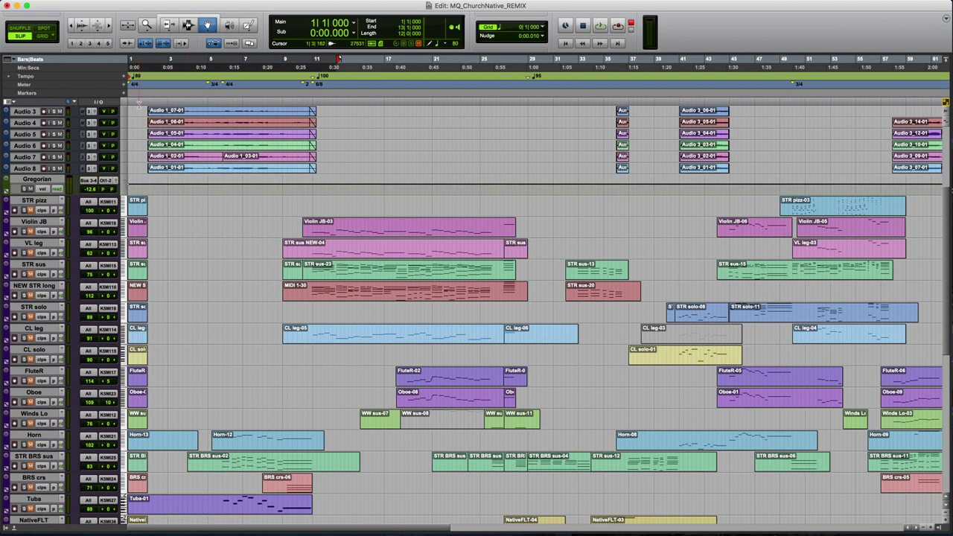
pyautogui.click(138, 104)
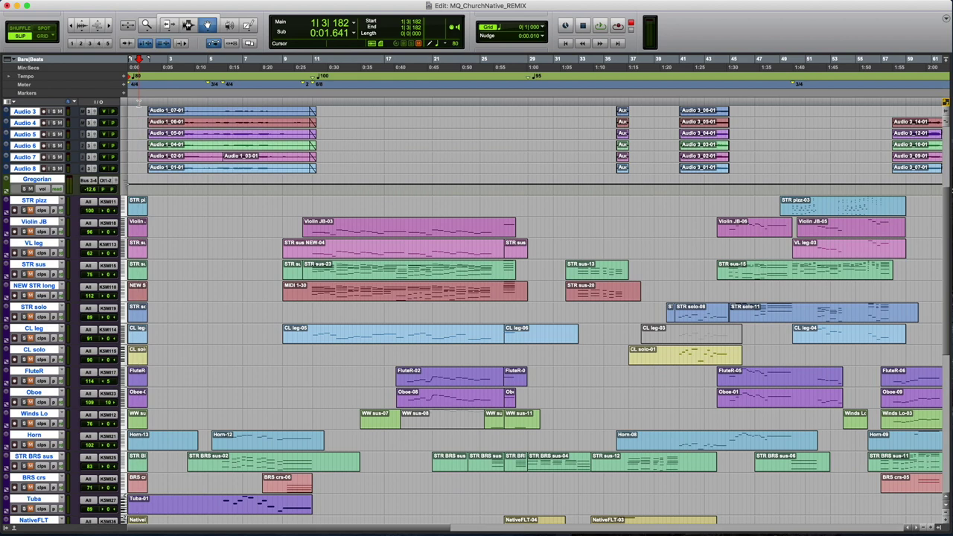
pyautogui.press('space')
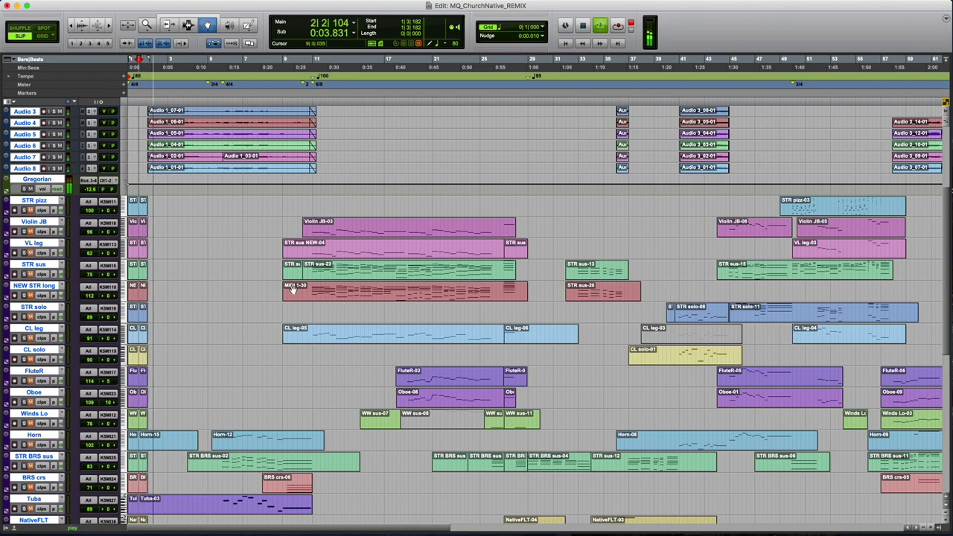
pyautogui.scroll(-5, 264, 296)
pyautogui.click(215, 414)
pyautogui.doubleClick(214, 414)
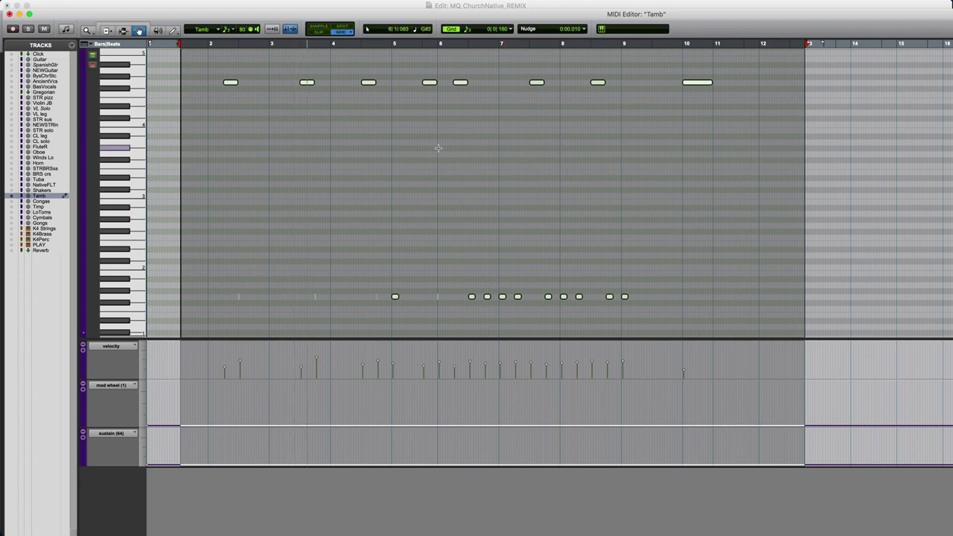
pyautogui.click(8, 14)
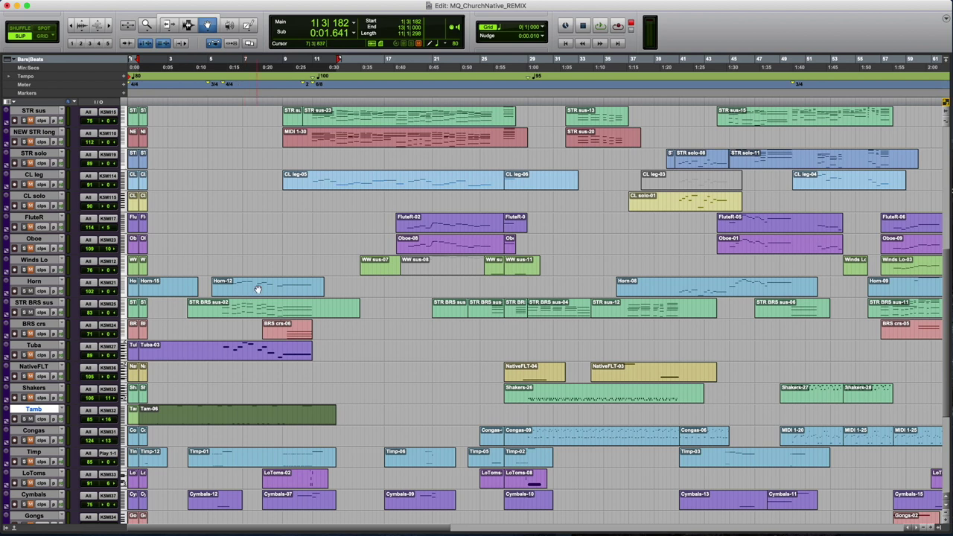
# Play the horn, brass and tuba passage from bar 4 beat 4 into bar 9, and stop playback
pyautogui.click(204, 101)
pyautogui.press('space')
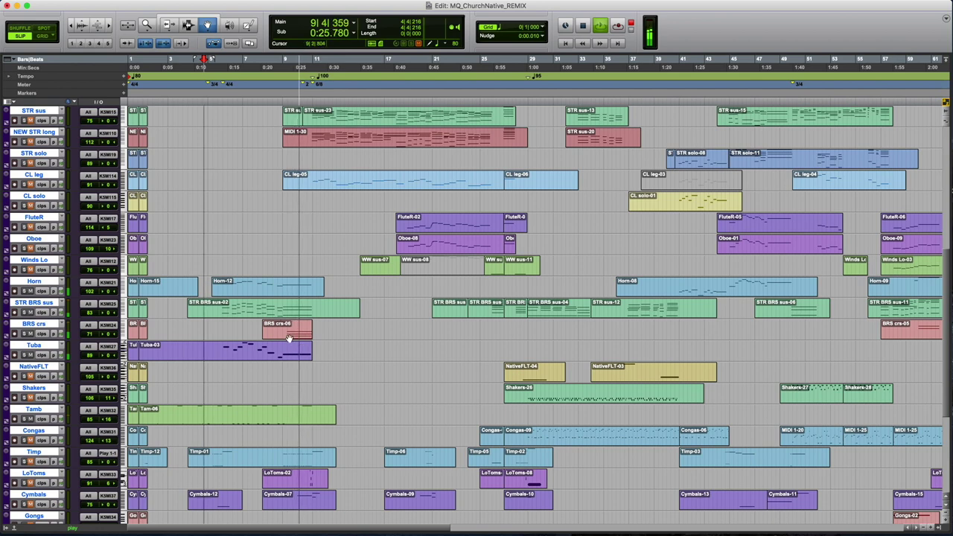
pyautogui.press('space')
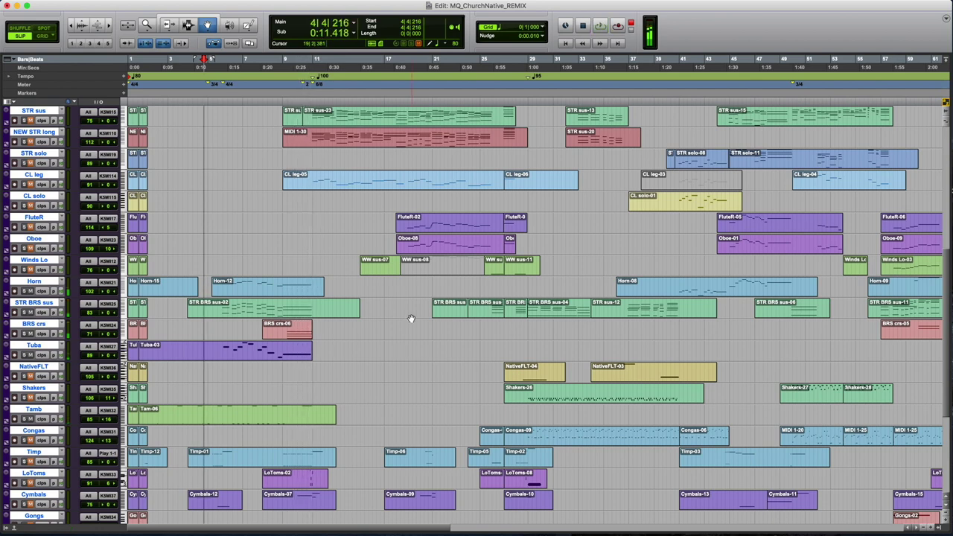
# Review the string tracks around bar 10 and select the MIDI 1-30 clip on the NEW STR long track
pyautogui.scroll(5, 425, 396)
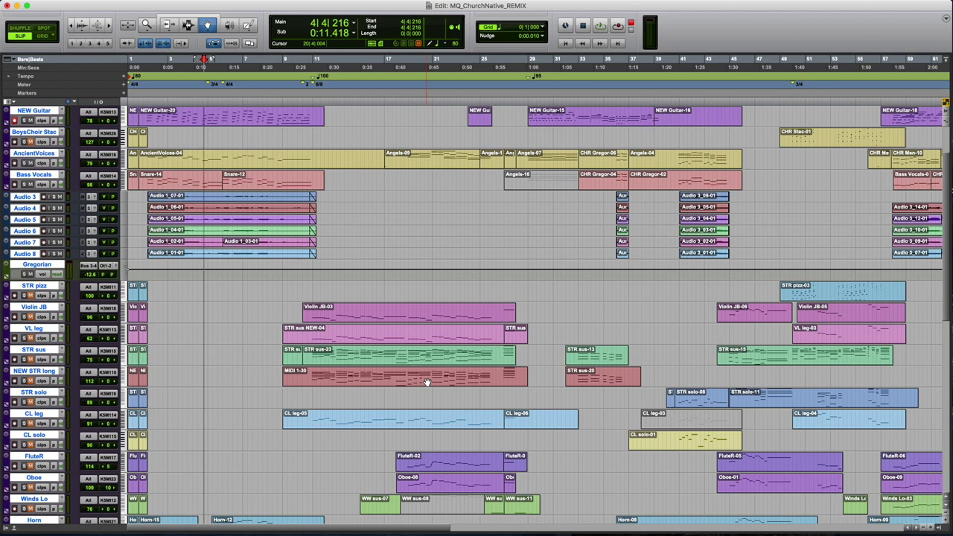
pyautogui.scroll(3, 540, 272)
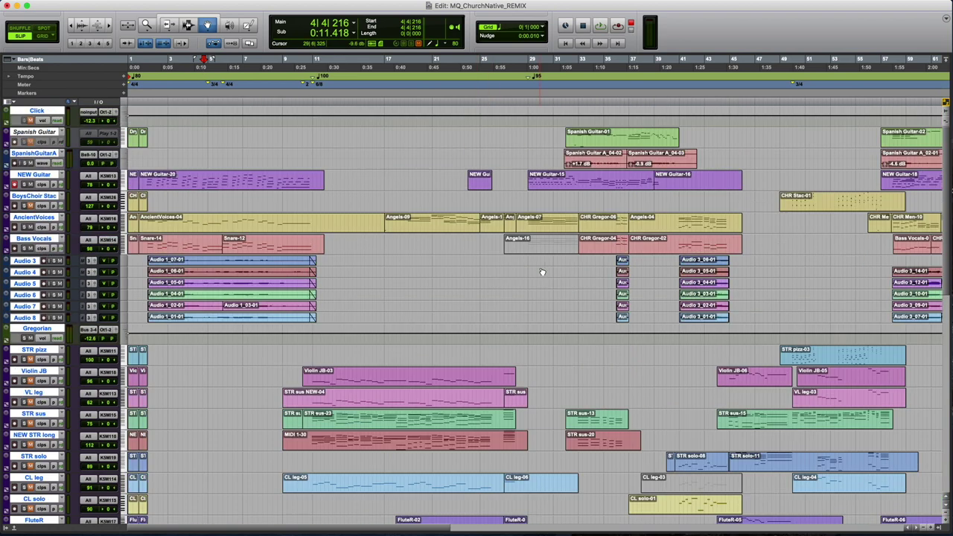
pyautogui.scroll(-5, 541, 273)
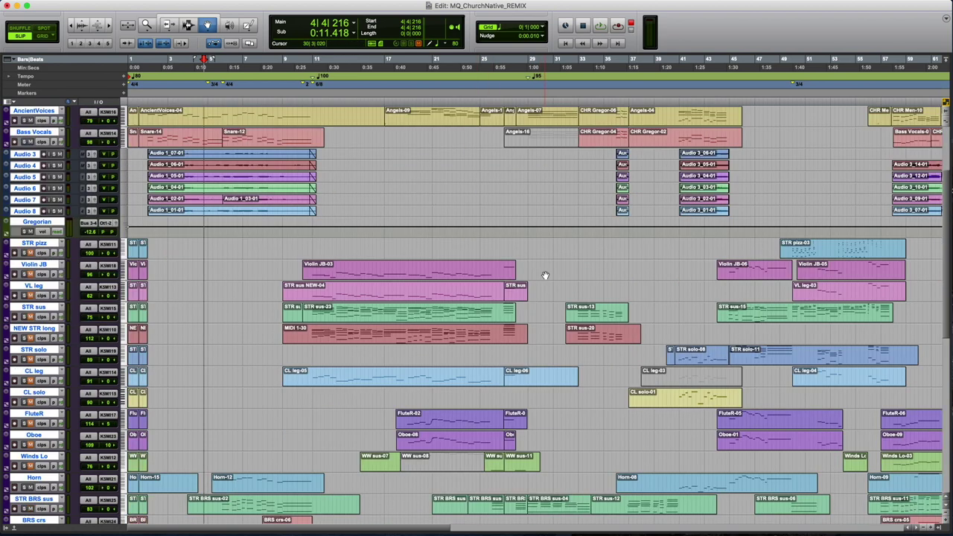
pyautogui.click(313, 165)
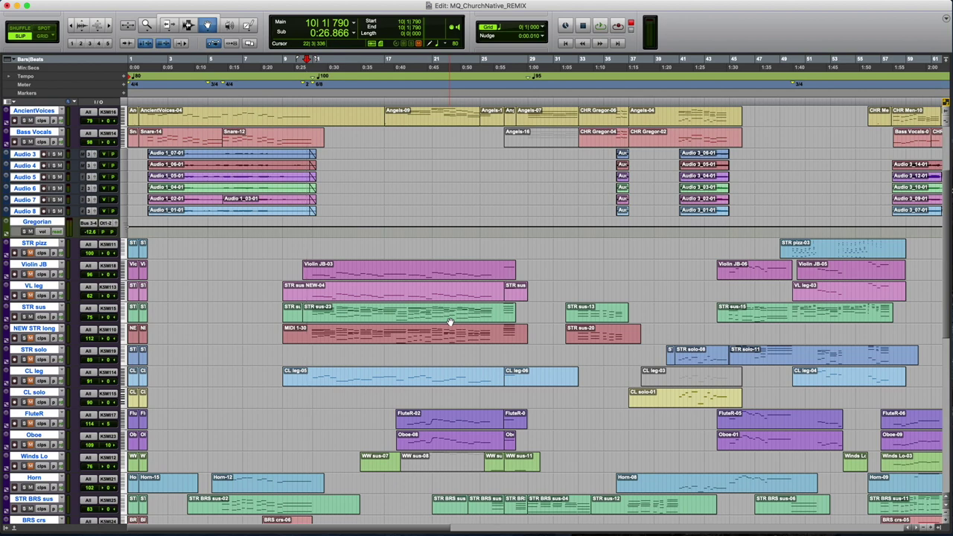
pyautogui.click(39, 332)
pyautogui.click(367, 336)
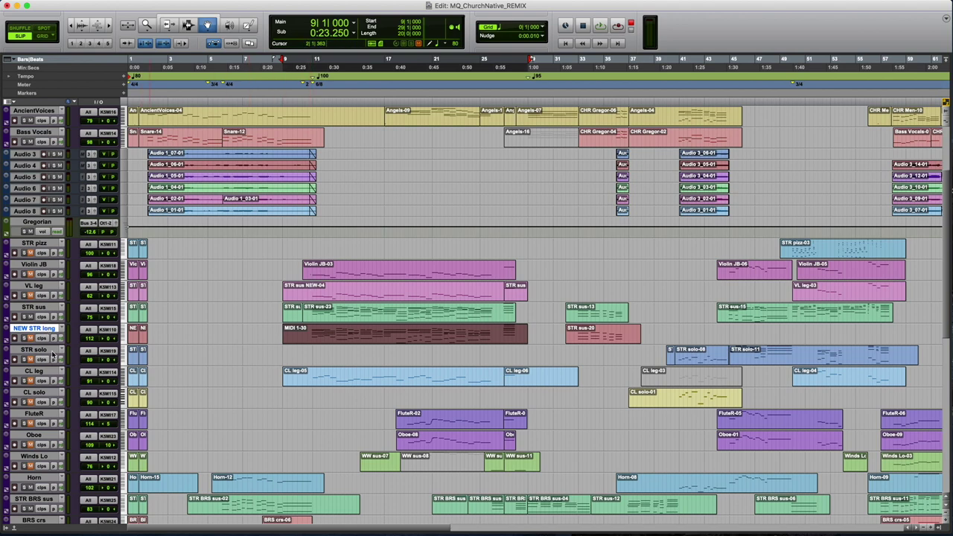
# Play the STR sus part from bar 10 beat 2, stop, and play it again from the same point
pyautogui.scroll(-5, 310, 171)
pyautogui.click(309, 197)
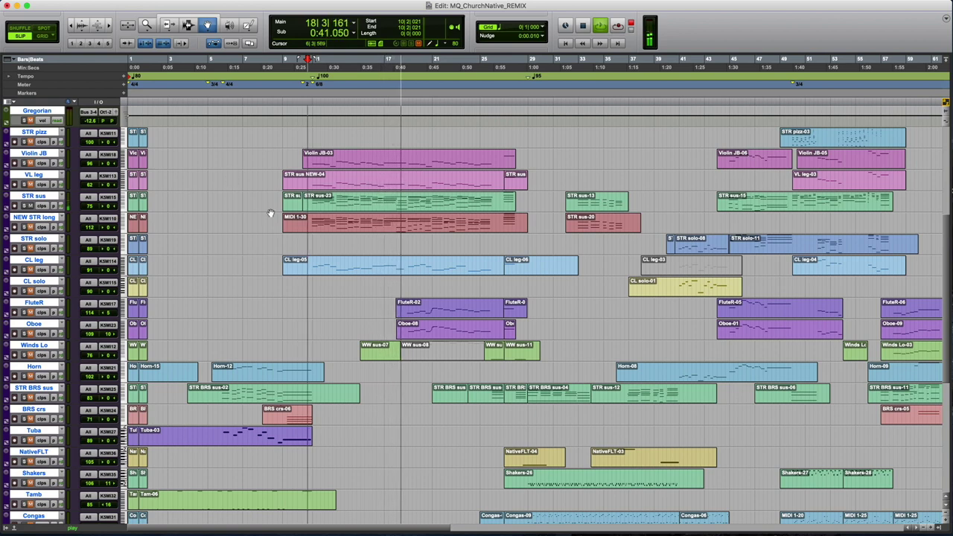
pyautogui.press('space')
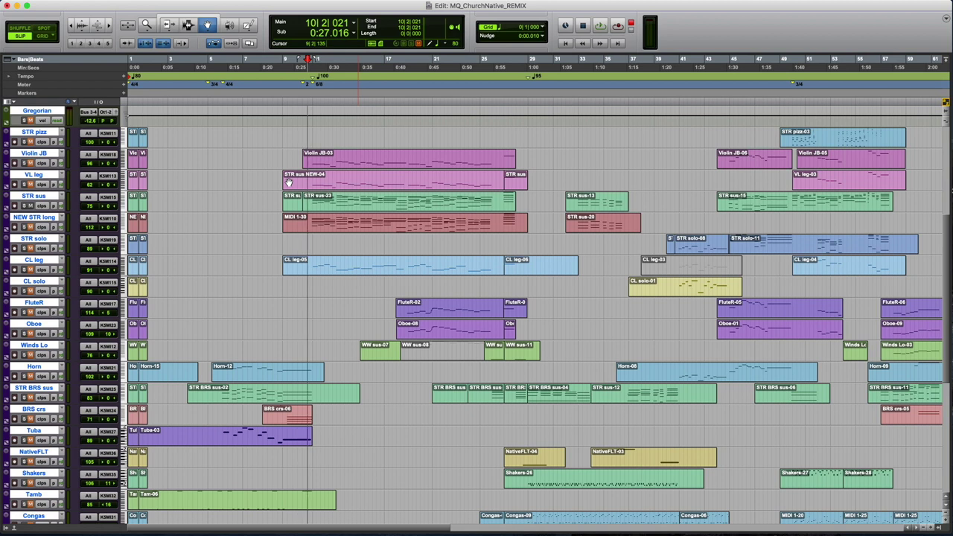
pyautogui.press('space')
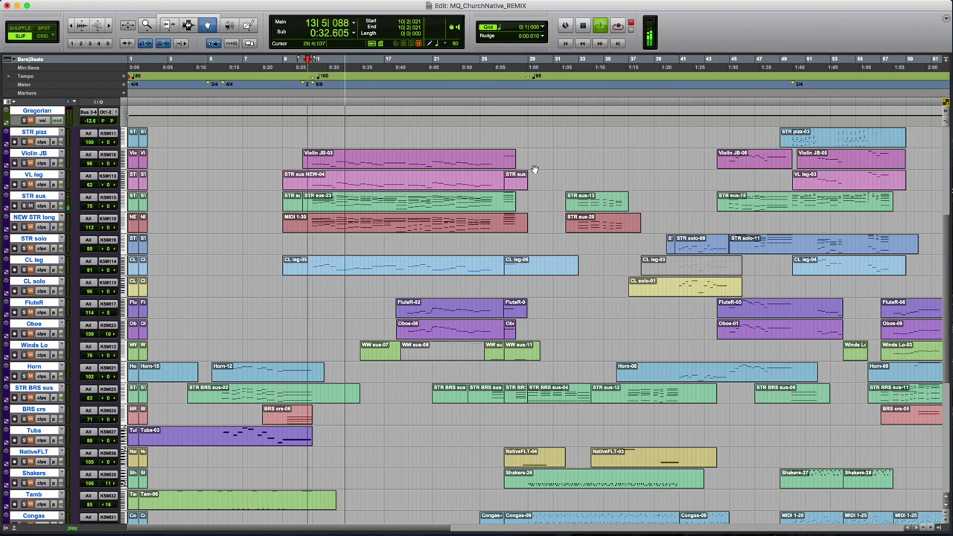
# Play STR sus layered with NEW STR long from bar 10 beat 2, stop playback, and select the MIDI 1-30 clip
pyautogui.press('space')
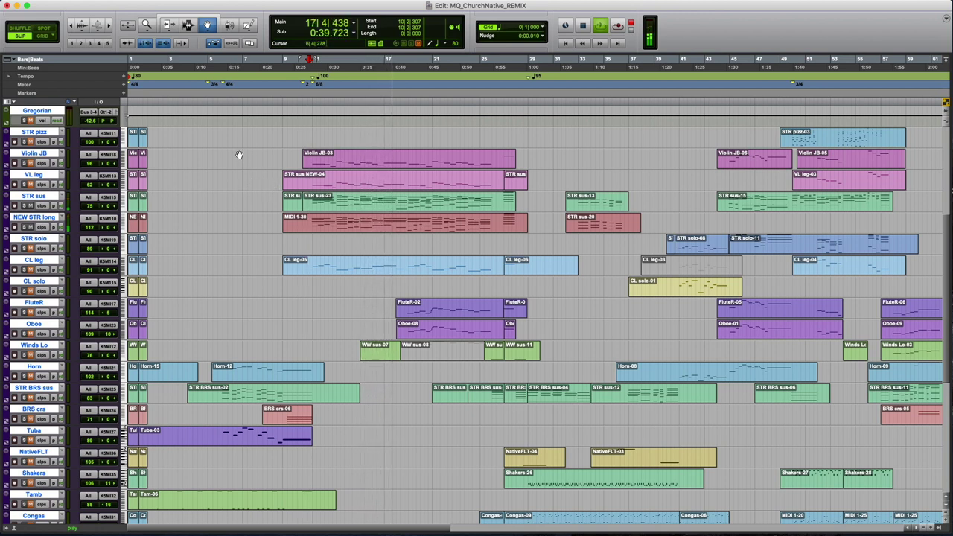
pyautogui.press('space')
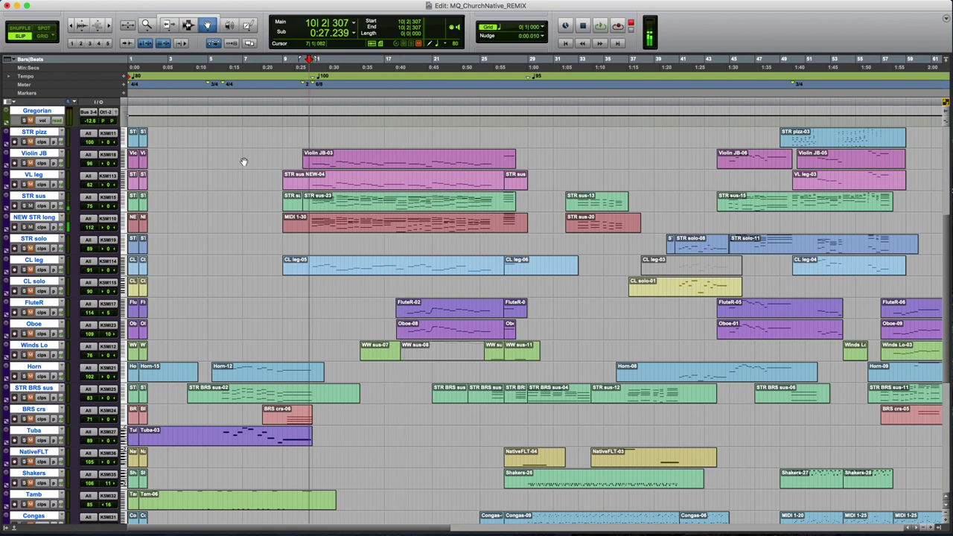
pyautogui.click(374, 228)
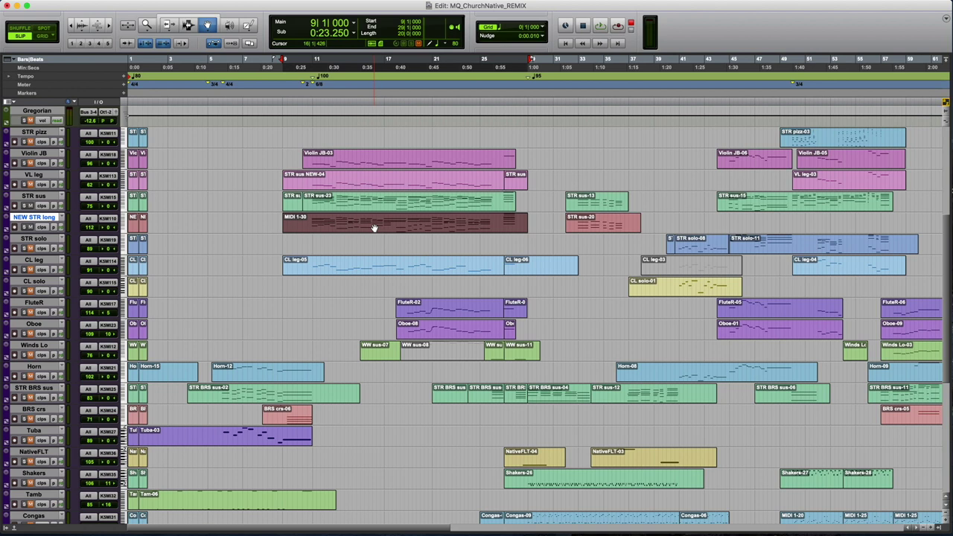
# Select the STR sus NEW-04 clip on VL leg, play the part from bar 10 beat 2, and stop playback
pyautogui.click(371, 181)
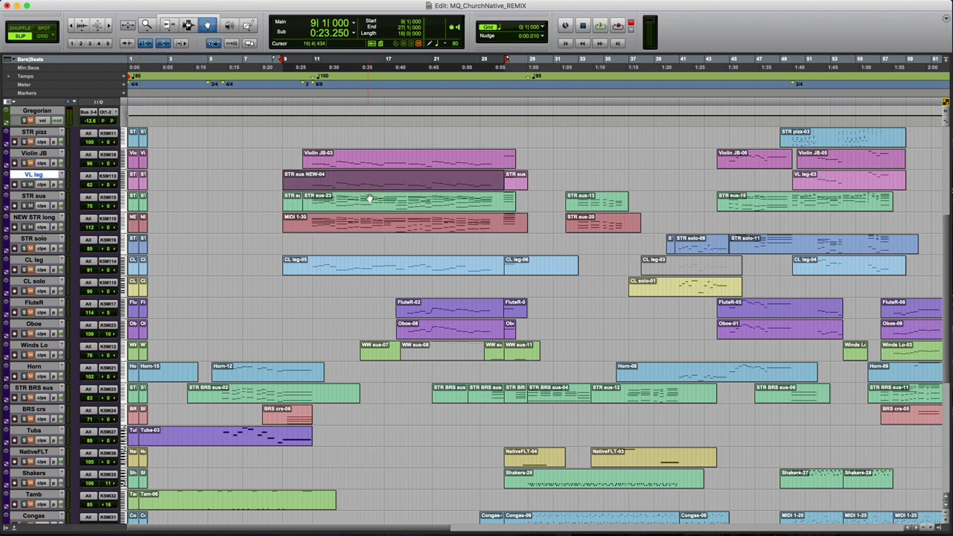
pyautogui.click(308, 102)
pyautogui.press('space')
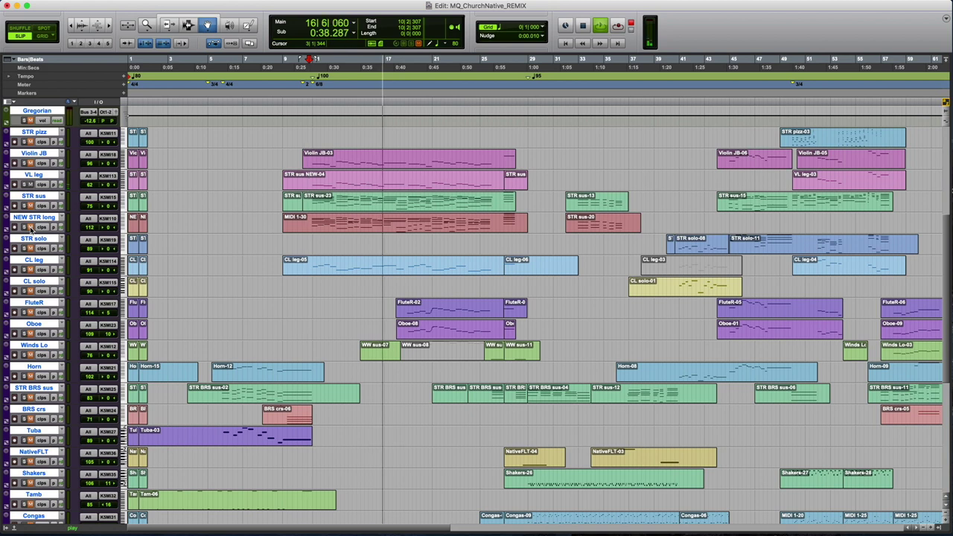
pyautogui.press('space')
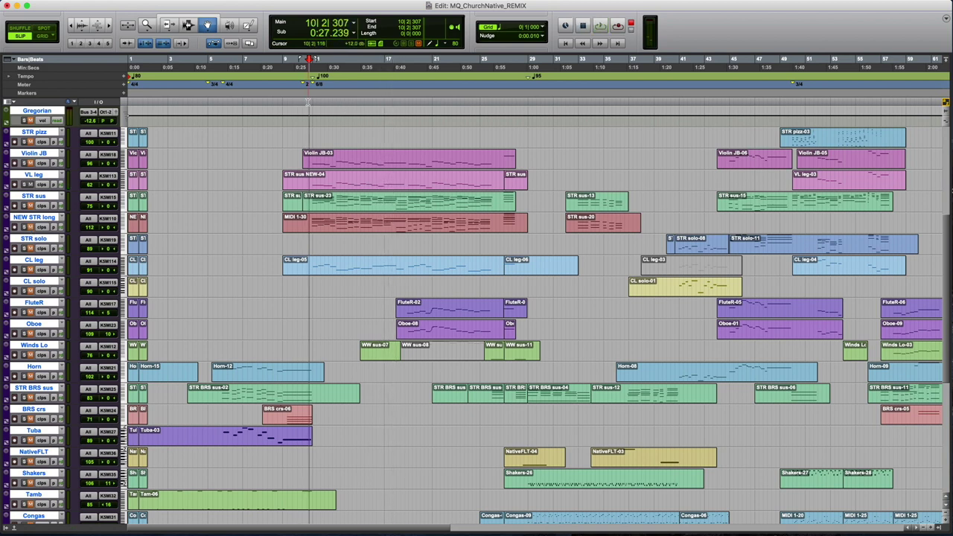
# Play VL leg layered with STR sus and NEW STR long from bar 10 beat 2, and stop playback
pyautogui.click(353, 184)
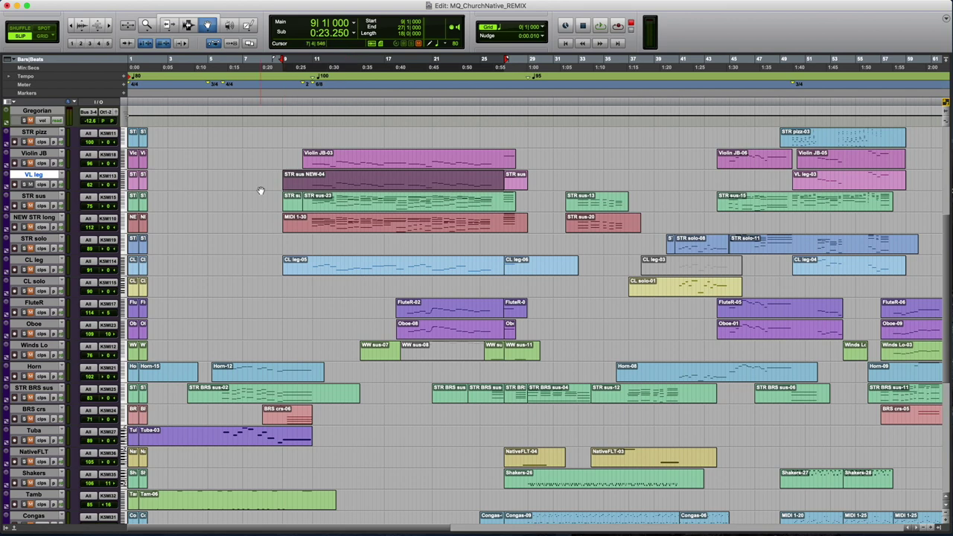
pyautogui.scroll(-3, 269, 193)
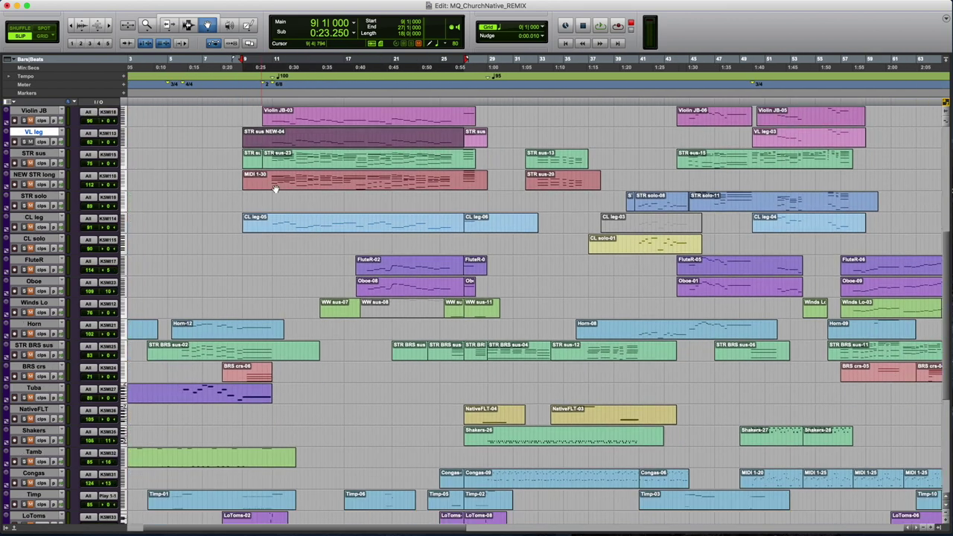
pyautogui.scroll(3, 266, 204)
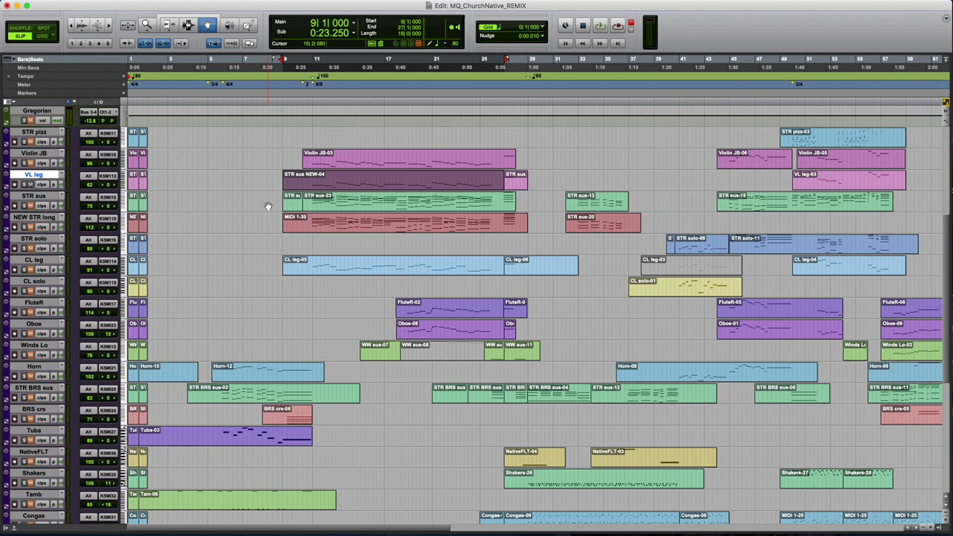
pyautogui.click(308, 99)
pyautogui.press('space')
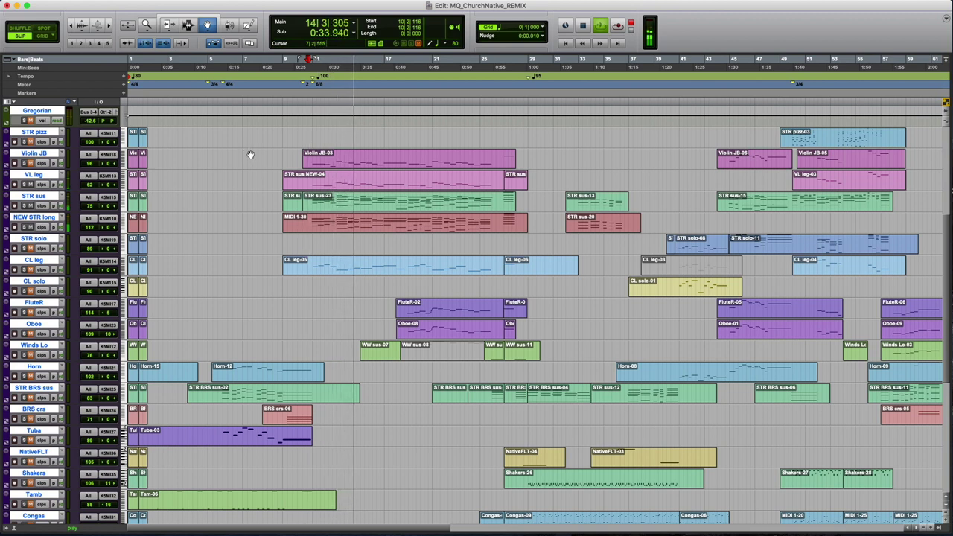
pyautogui.press('space')
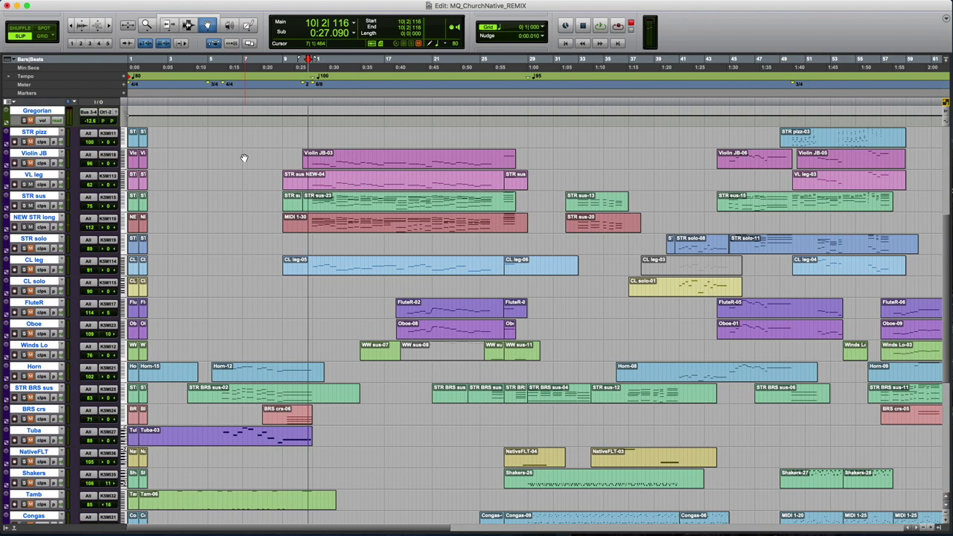
# Select the Violin JB-03 clip, play the layered strings from bar 10 beat 1, and stop playback
pyautogui.click(44, 152)
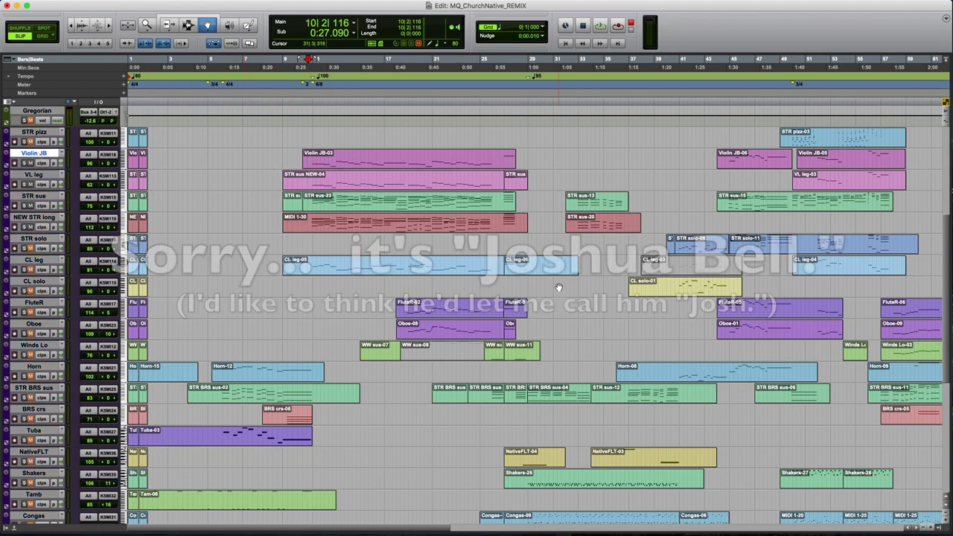
pyautogui.click(463, 167)
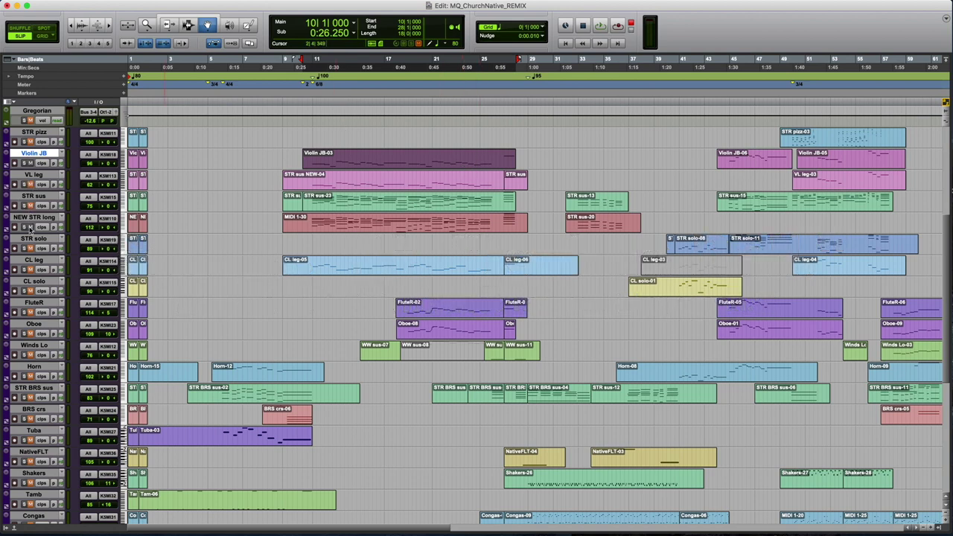
pyautogui.click(306, 100)
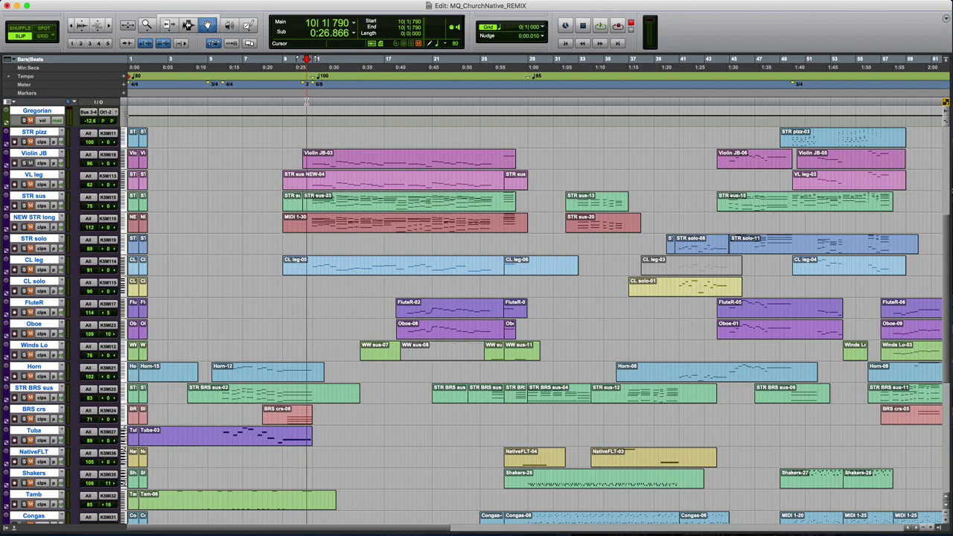
pyautogui.scroll(3, 494, 173)
pyautogui.hscroll(2, 494, 173)
pyautogui.press('space')
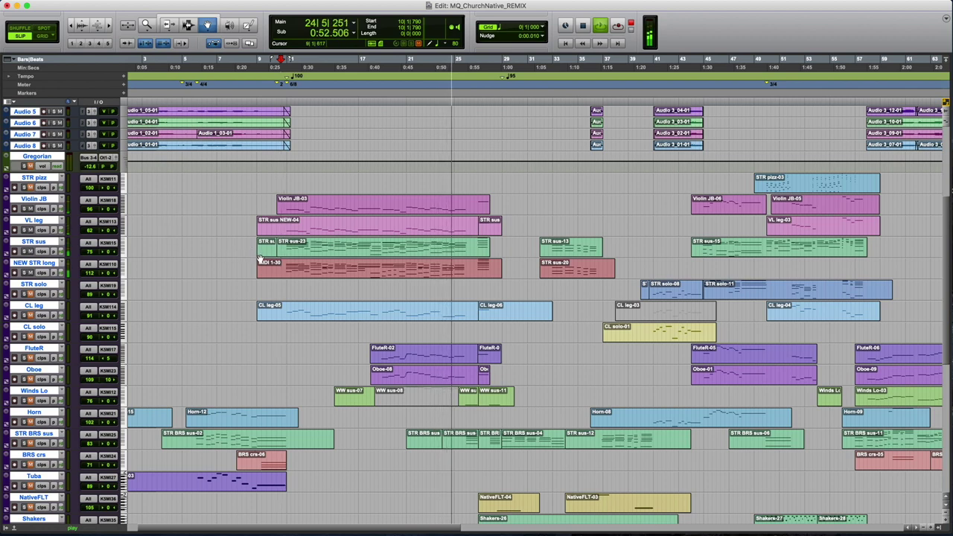
pyautogui.press('space')
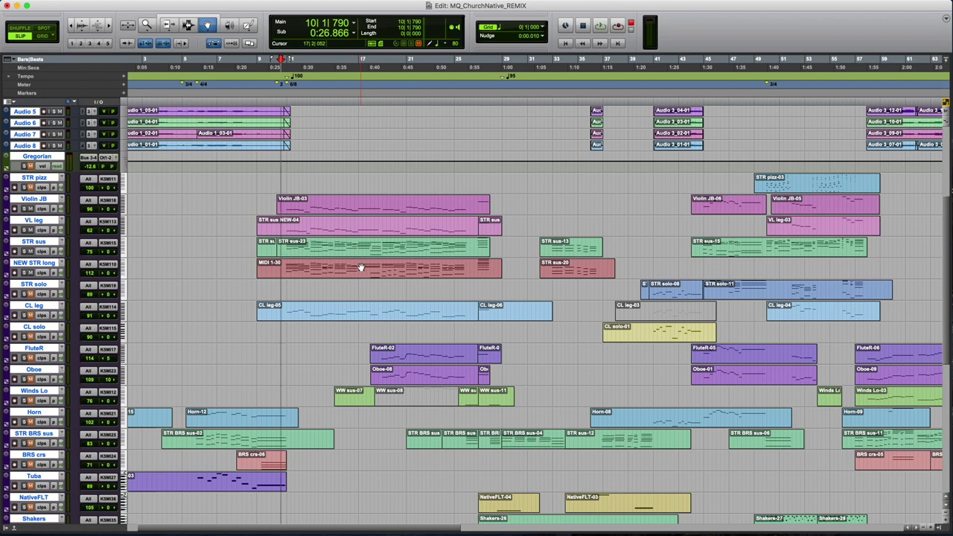
# Select the CL leg-05 clip, play the cello part with the strings from bar 9 beat 4, and stop playback
pyautogui.hscroll(1, 360, 267)
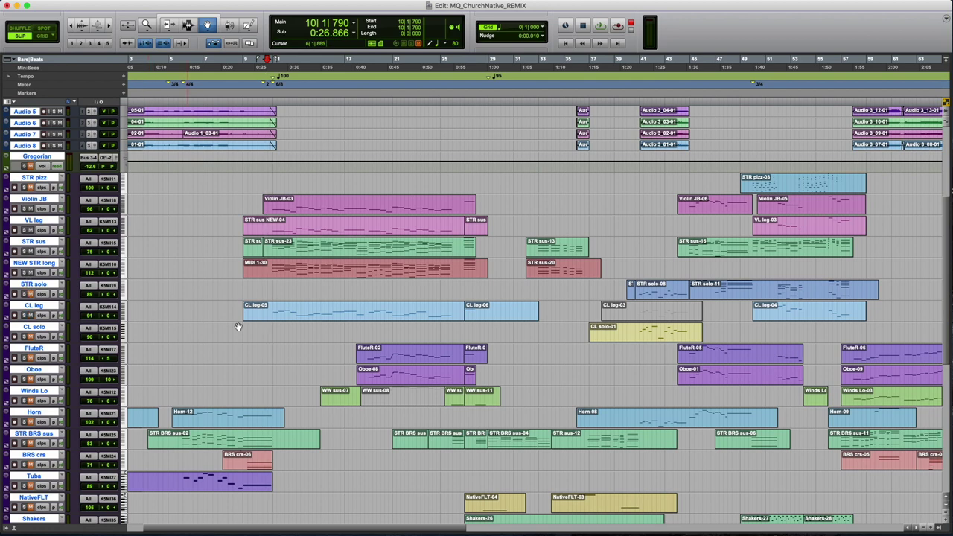
pyautogui.click(284, 318)
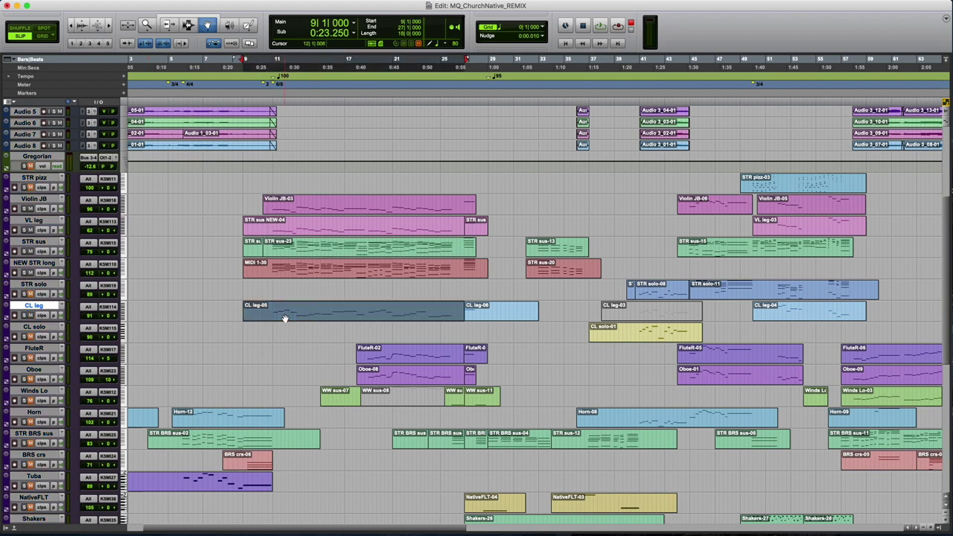
pyautogui.click(263, 99)
pyautogui.press('space')
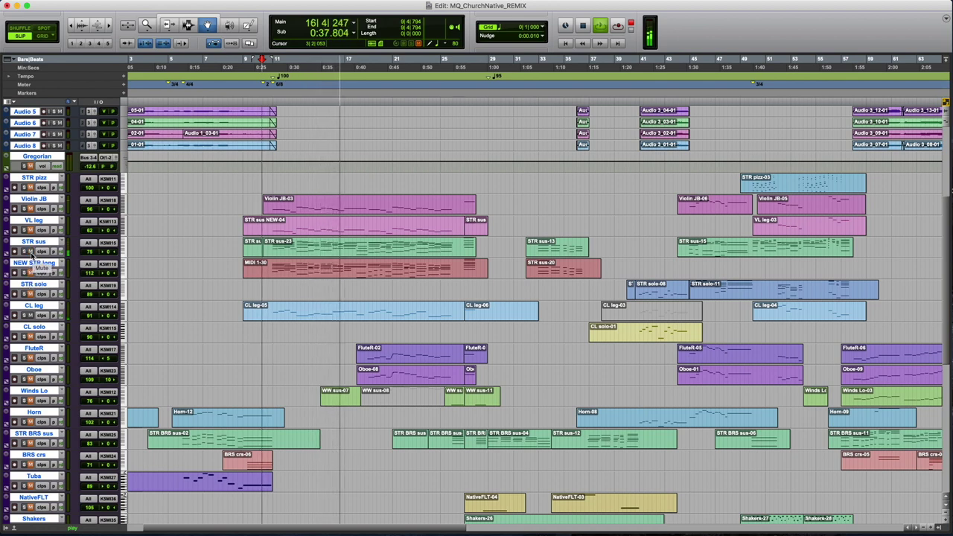
pyautogui.press('space')
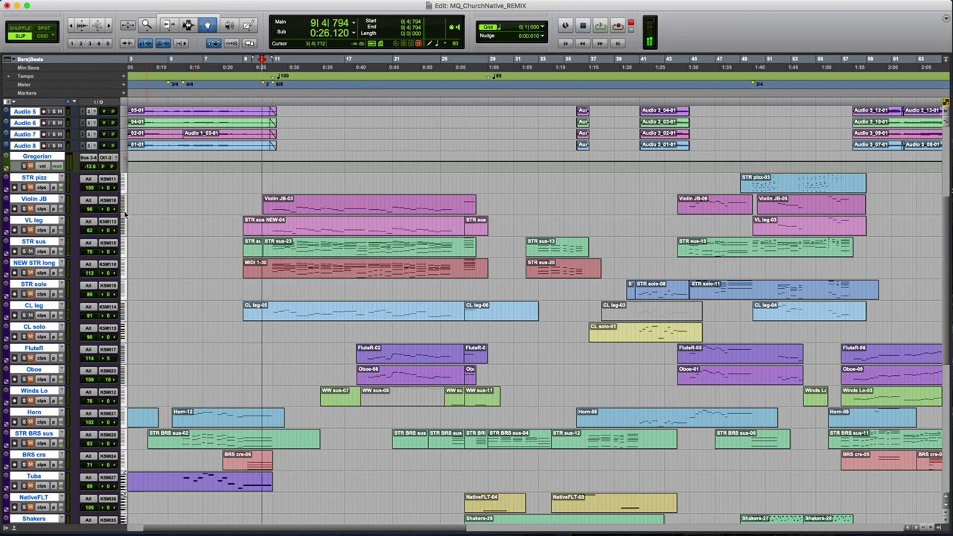
# Select the FluteR track and play the flute and oboe parts from bar 17 beat 6
pyautogui.scroll(3, 377, 307)
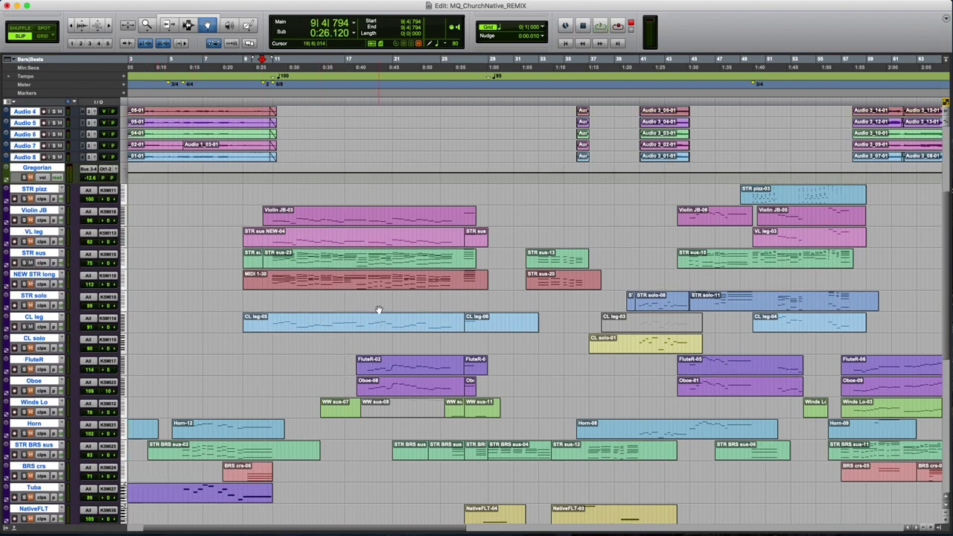
pyautogui.scroll(-3, 377, 307)
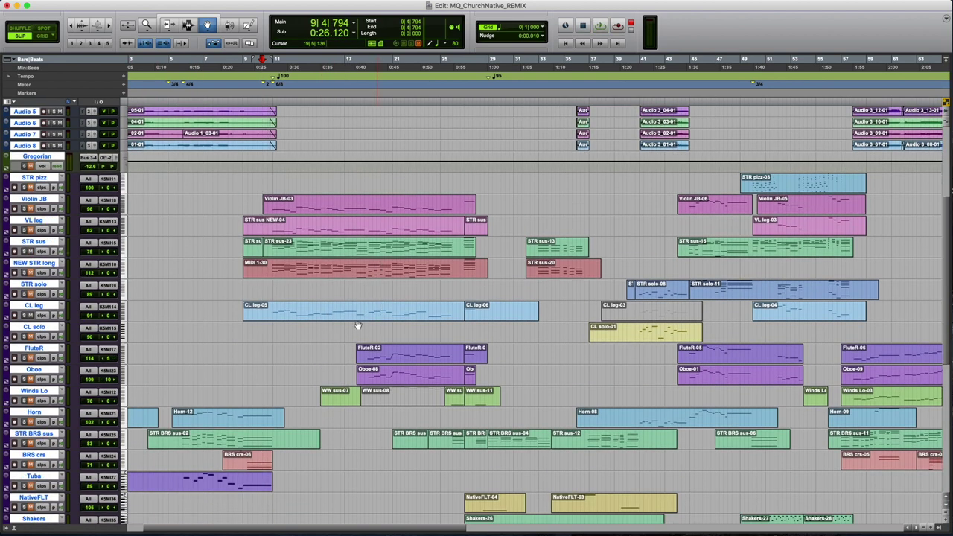
pyautogui.click(39, 349)
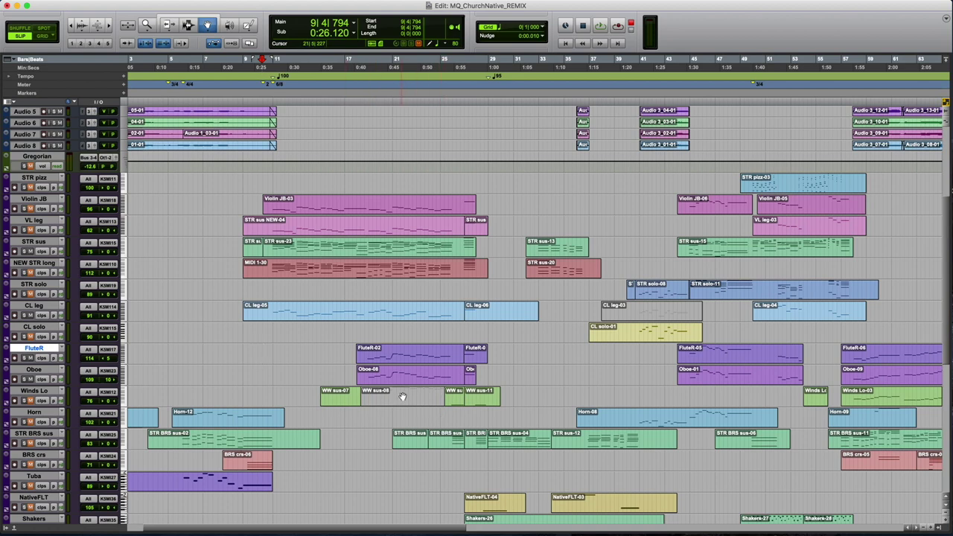
pyautogui.click(355, 99)
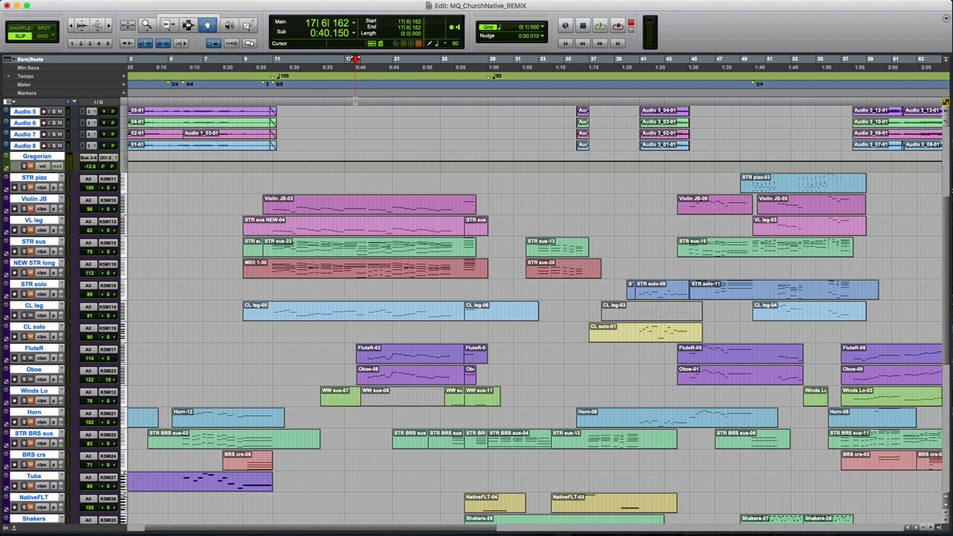
pyautogui.press('space')
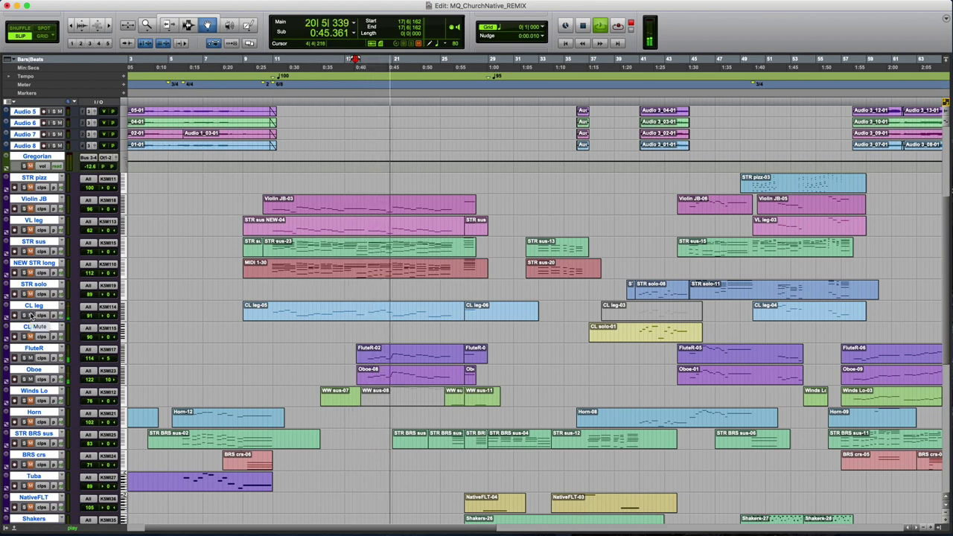
# Open the FluteR-02 clip in the MIDI Editor and show the Oboe notes alongside it for comparison
pyautogui.doubleClick(394, 352)
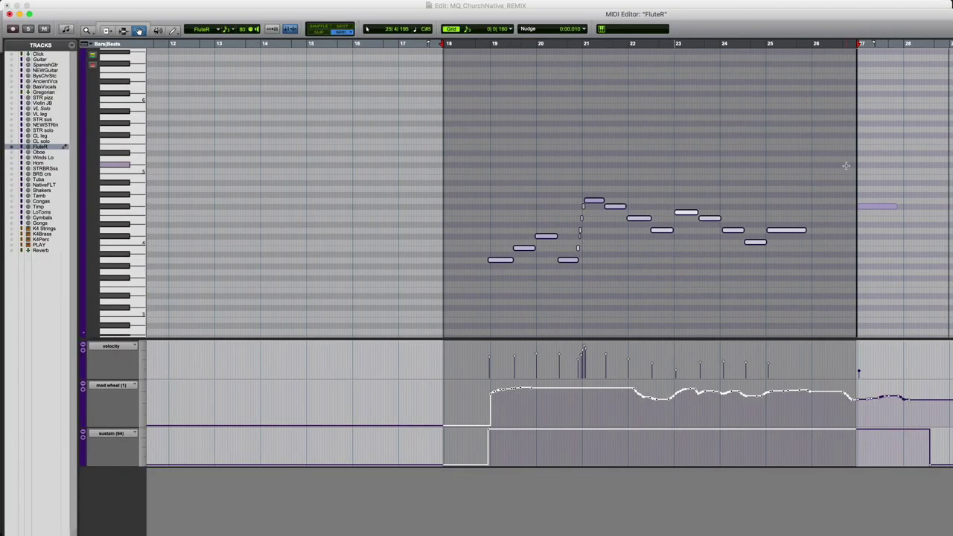
pyautogui.click(11, 153)
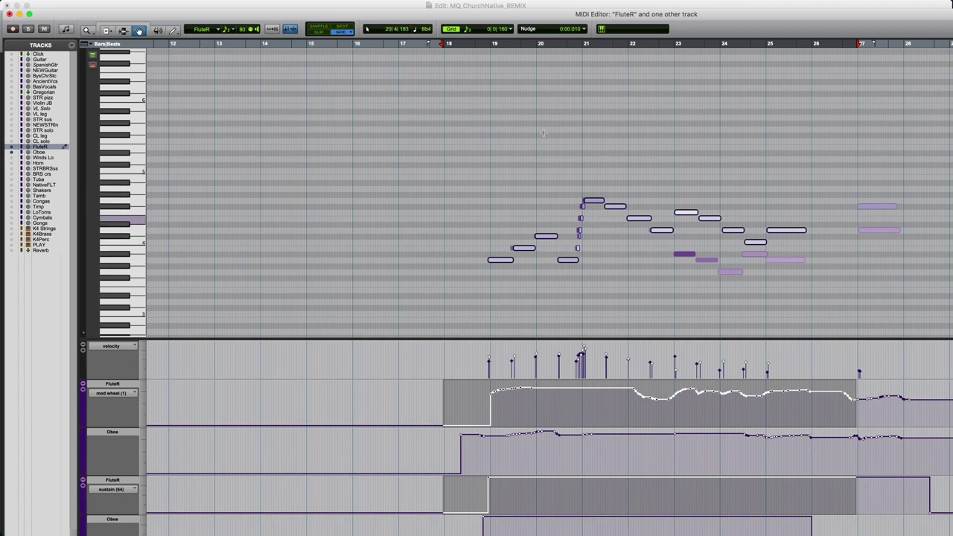
pyautogui.click(481, 45)
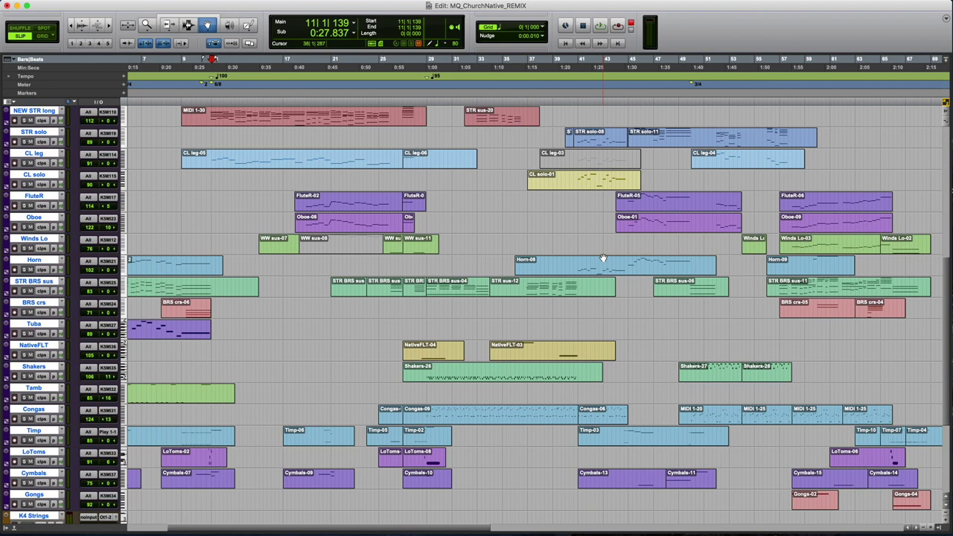
# Play the shakers and congas from bar 28 beat 1, and stop playback
pyautogui.press('Tab')
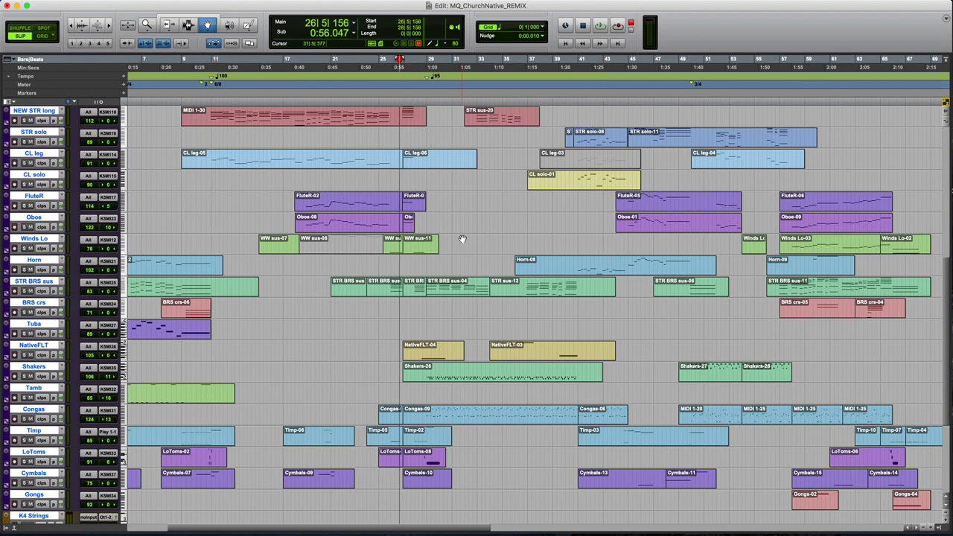
pyautogui.click(416, 101)
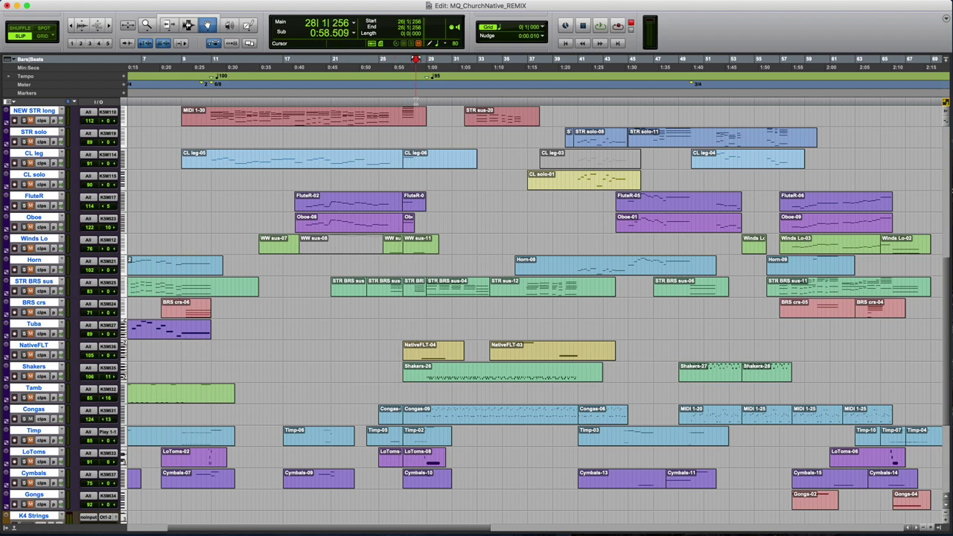
pyautogui.press('space')
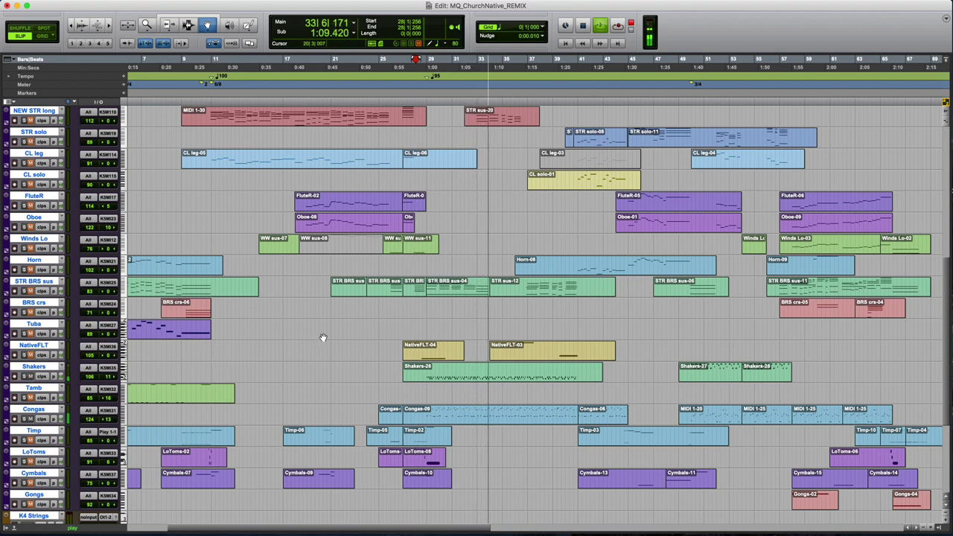
pyautogui.press('space')
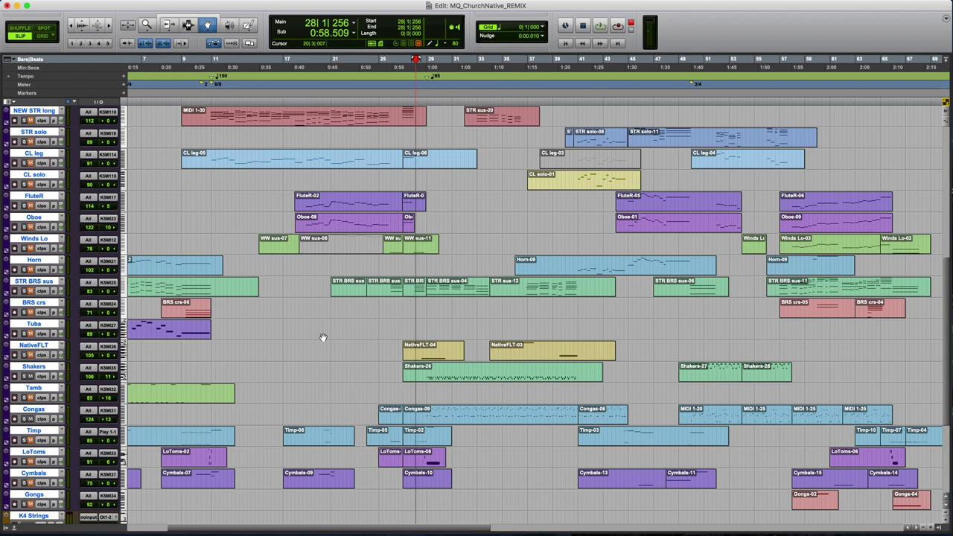
# Play the NativeFLT-04 clip with the percussion from bar 27, and close the Kontakt window after checking the Ethnic Flute Phrases patch
pyautogui.press('space')
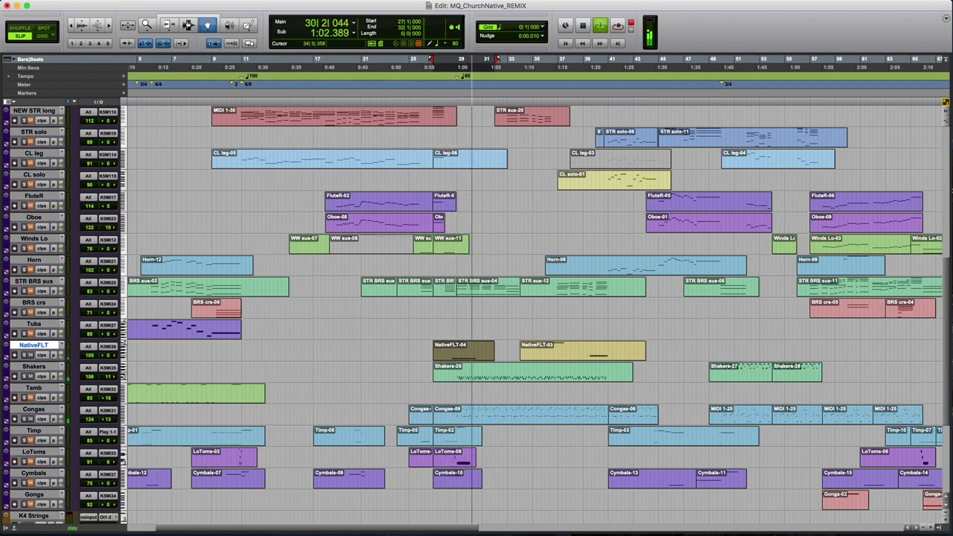
pyautogui.press('space')
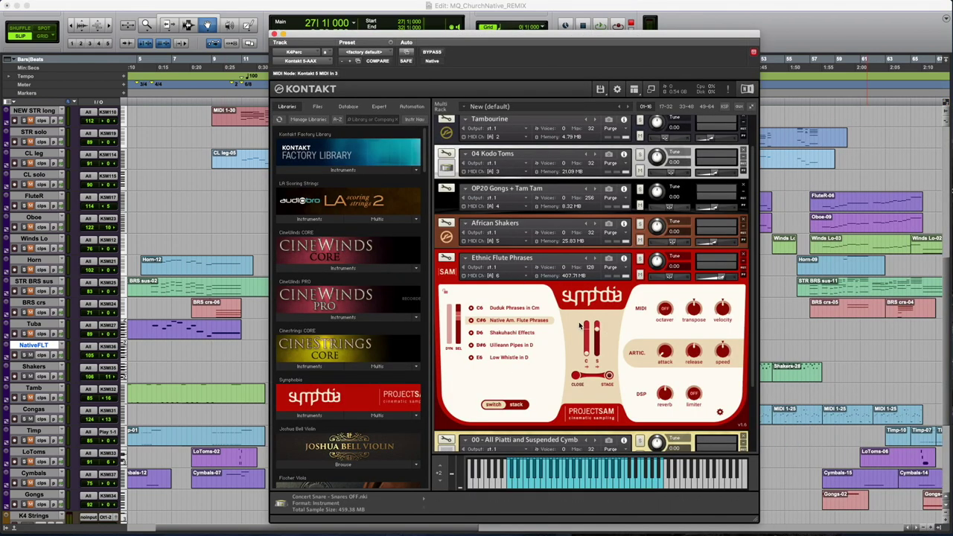
pyautogui.press('super+w')
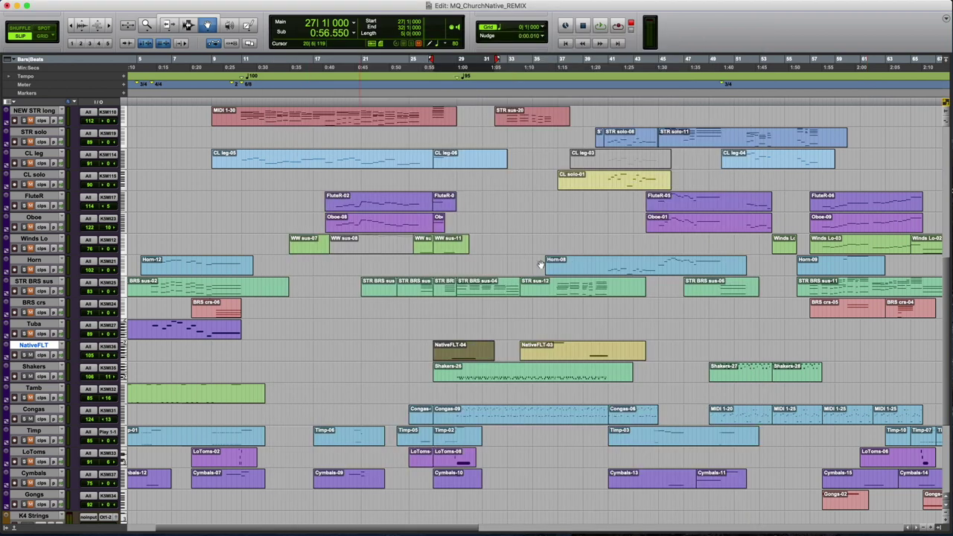
# Play the percussion and brass layers from bar 26 beat 3, and stop playback
pyautogui.click(426, 100)
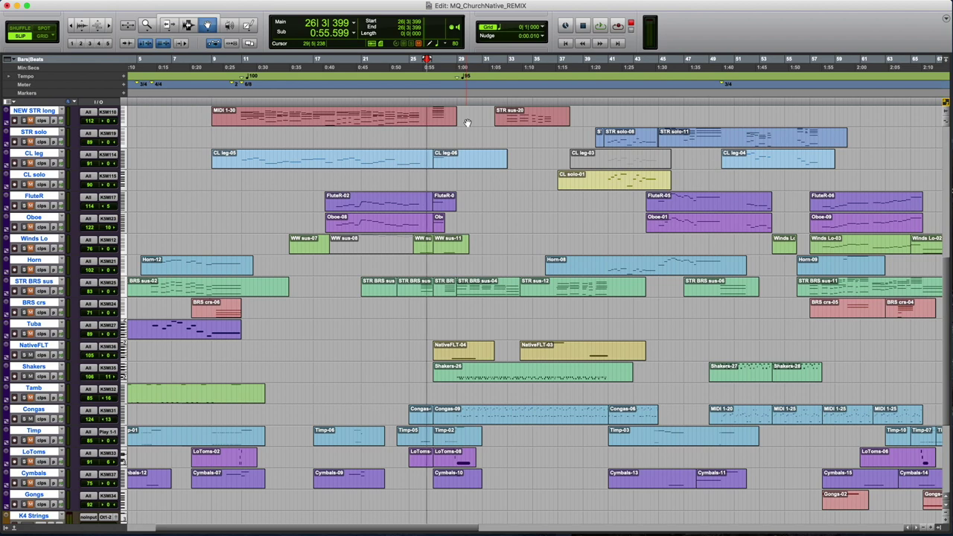
pyautogui.press('space')
pyautogui.scroll(2, 536, 319)
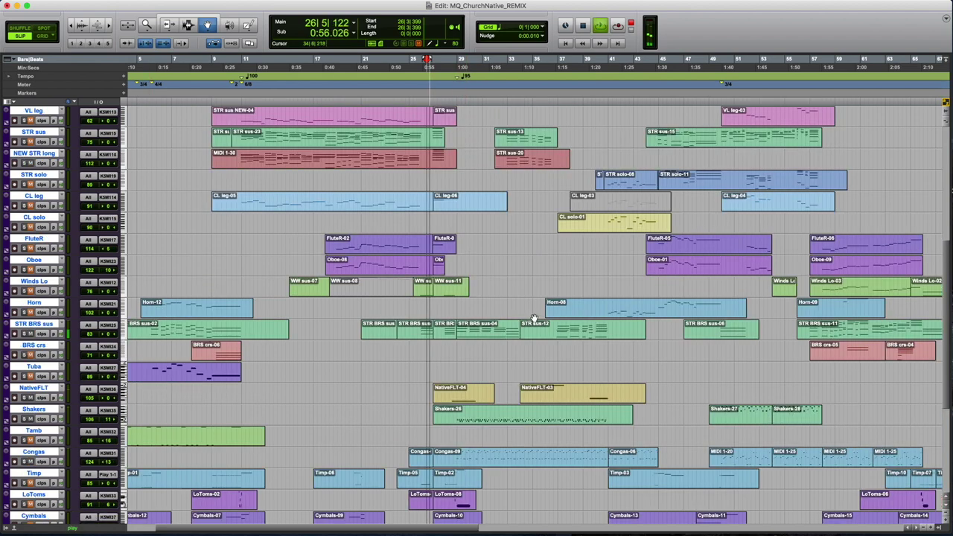
pyautogui.scroll(-4, 513, 247)
pyautogui.scroll(-2, 513, 246)
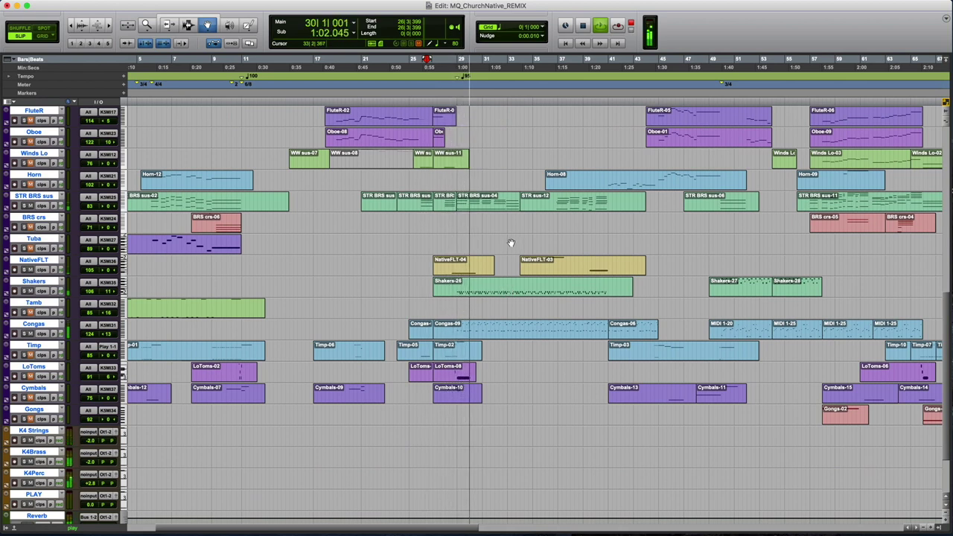
pyautogui.press('space')
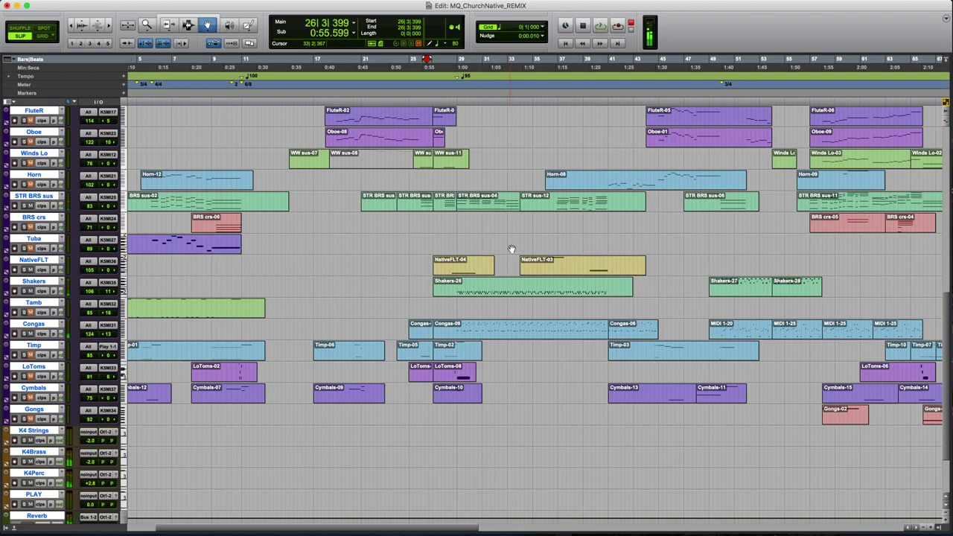
# Open the NativeFLT-04 clip in the MIDI Editor to examine its note, and close the editor
pyautogui.doubleClick(475, 268)
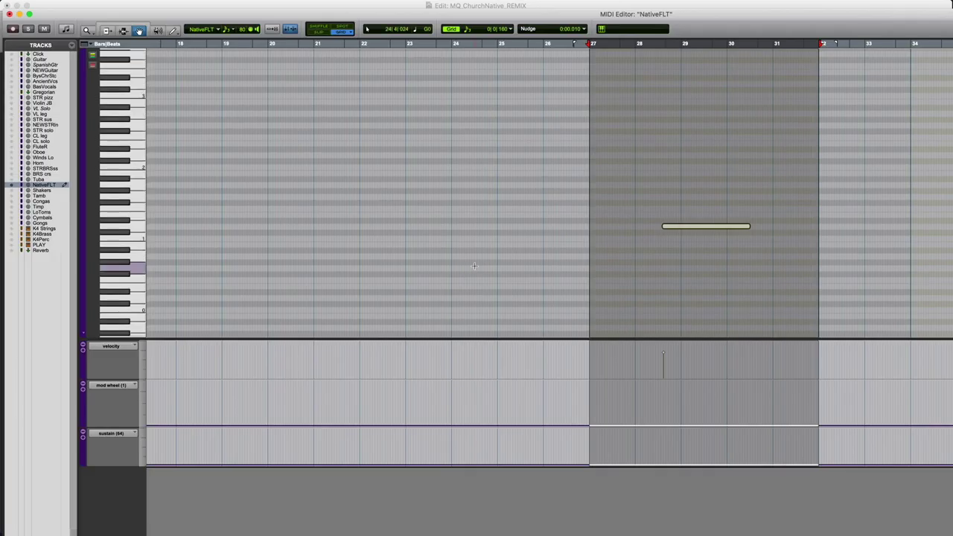
pyautogui.click(9, 13)
pyautogui.click(333, 302)
pyautogui.hscroll(2, 333, 301)
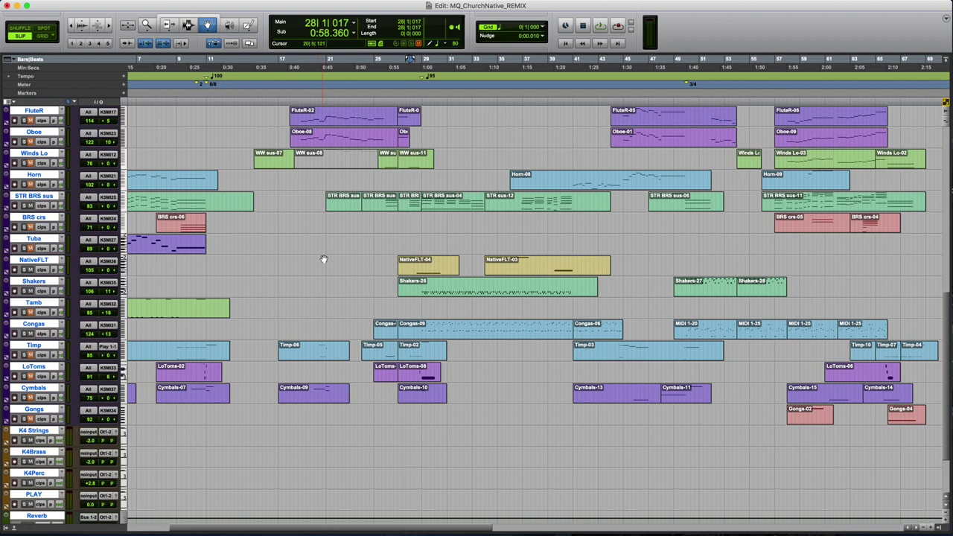
# Play the guitar tracks from bar 28 beat 4, and stop playback
pyautogui.scroll(10, 437, 186)
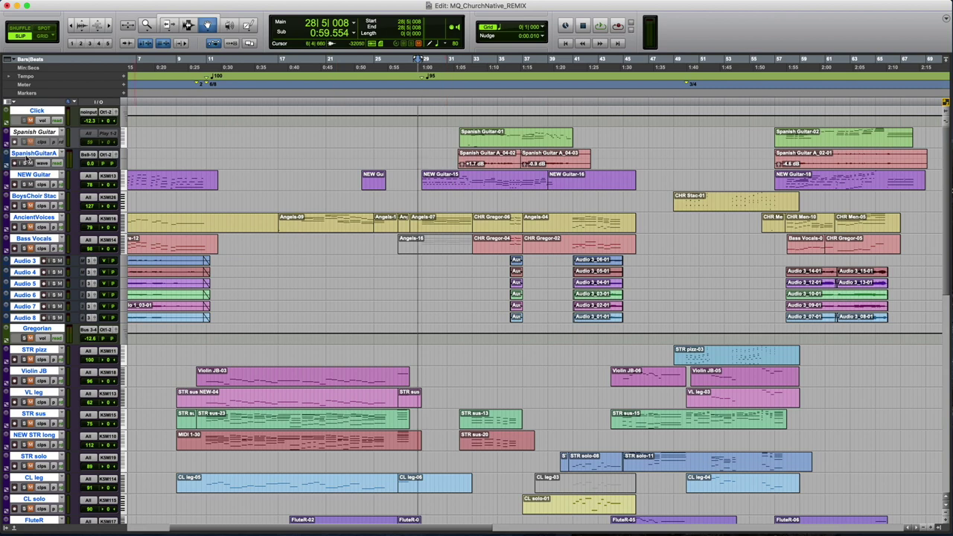
pyautogui.press('space')
pyautogui.press('space')
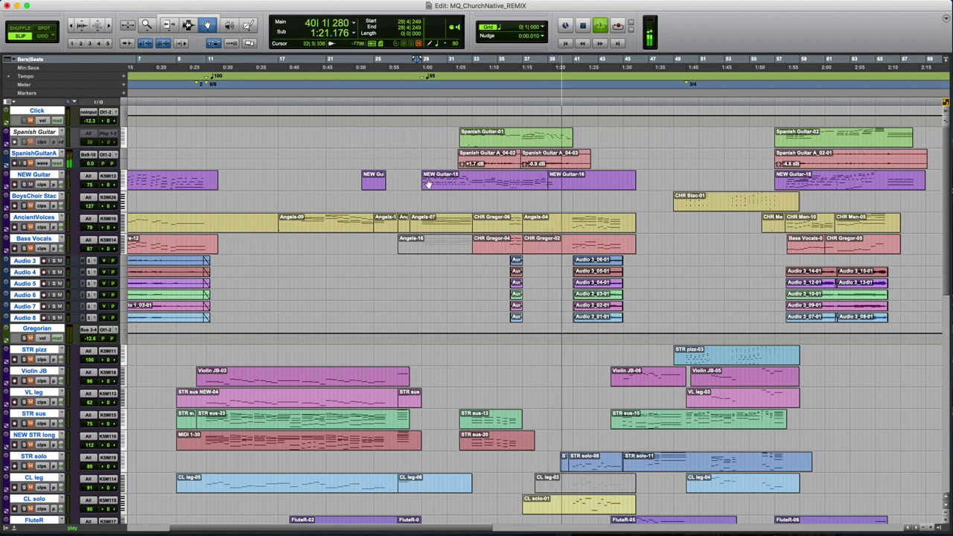
pyautogui.press('space')
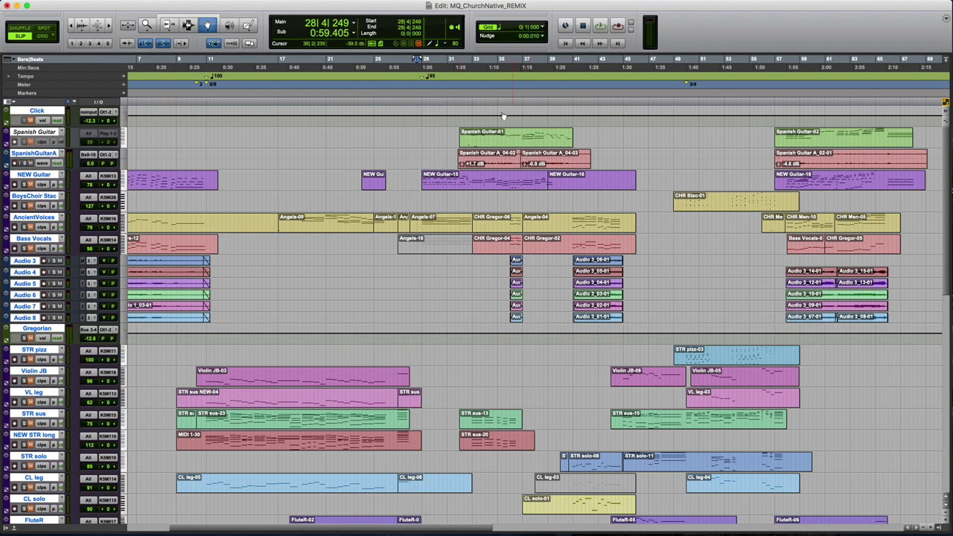
# Audition the Spanish guitar entrance twice, from bar 31 beat 5 and from bar 31 beat 6, stopping playback each time
pyautogui.click(455, 101)
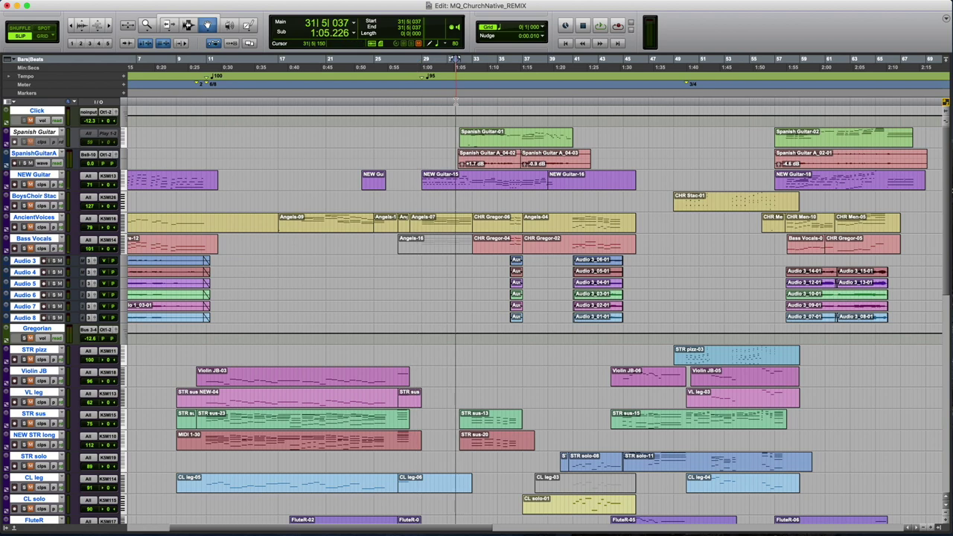
pyautogui.hscroll(-5, 436, 174)
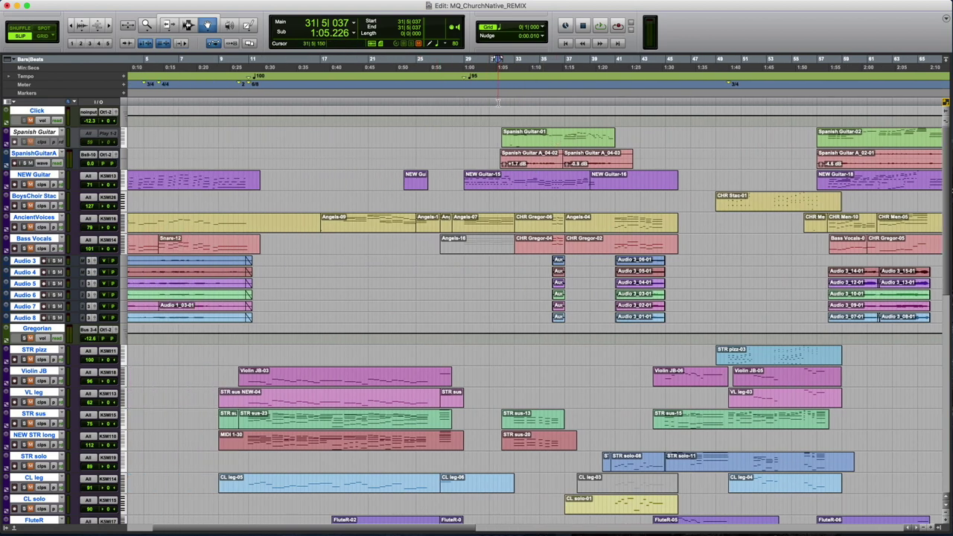
pyautogui.press('space')
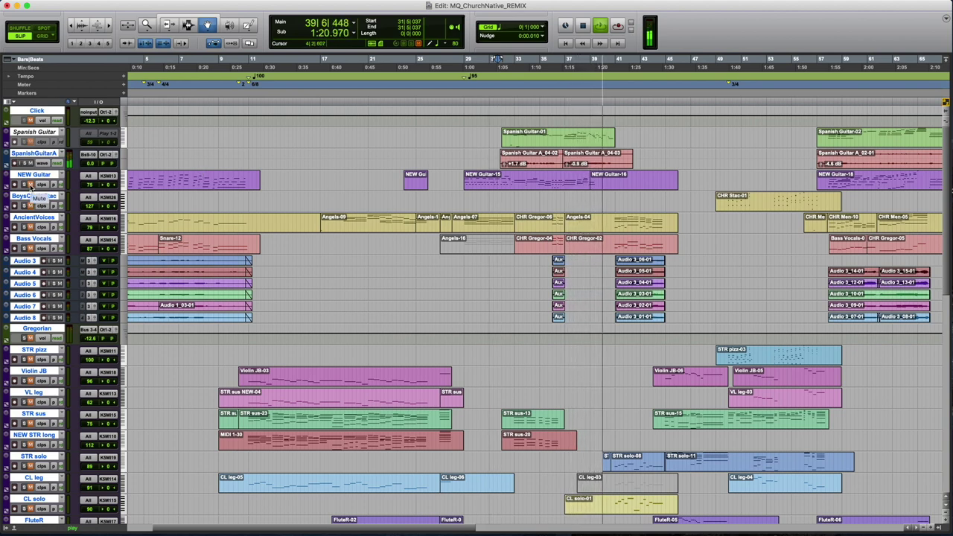
pyautogui.press('space')
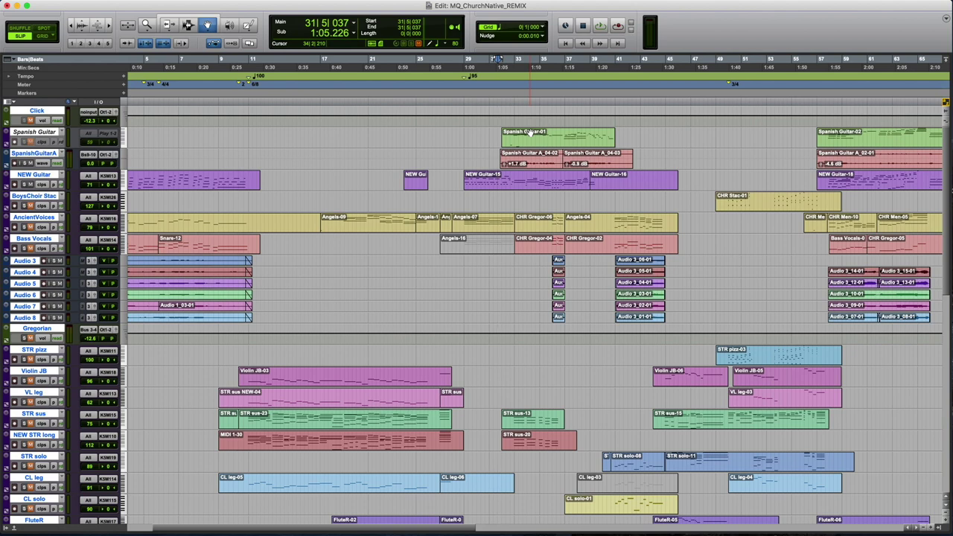
pyautogui.press('space')
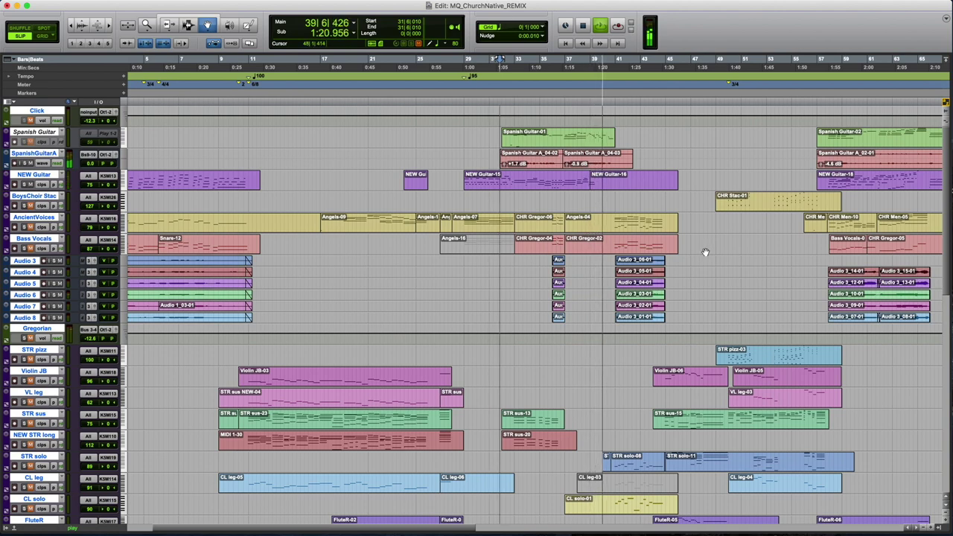
pyautogui.press('space')
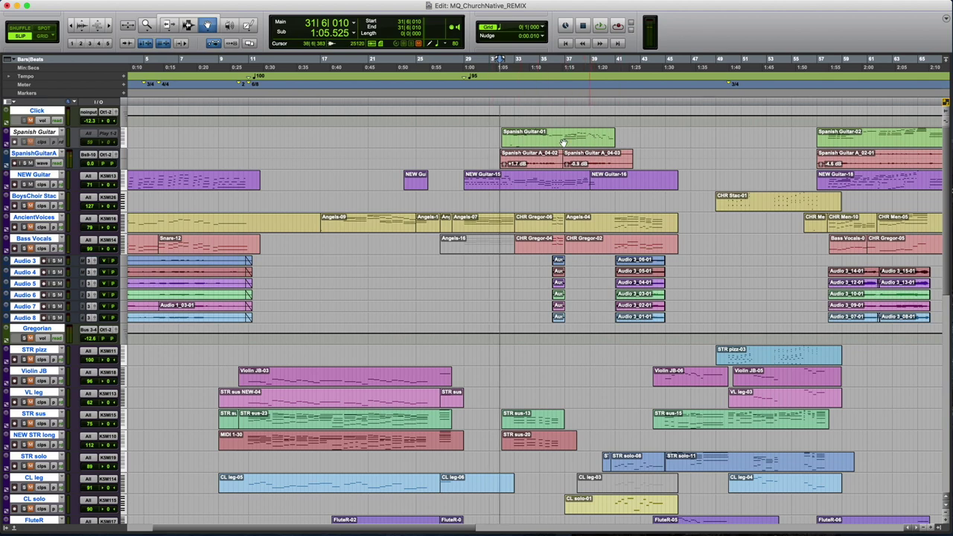
# Select the Audio 4 and Audio 8 vocal clips near bar 58
pyautogui.scroll(-1, 700, 206)
pyautogui.scroll(1, 700, 205)
pyautogui.scroll(-1, 699, 202)
pyautogui.scroll(-6, 698, 202)
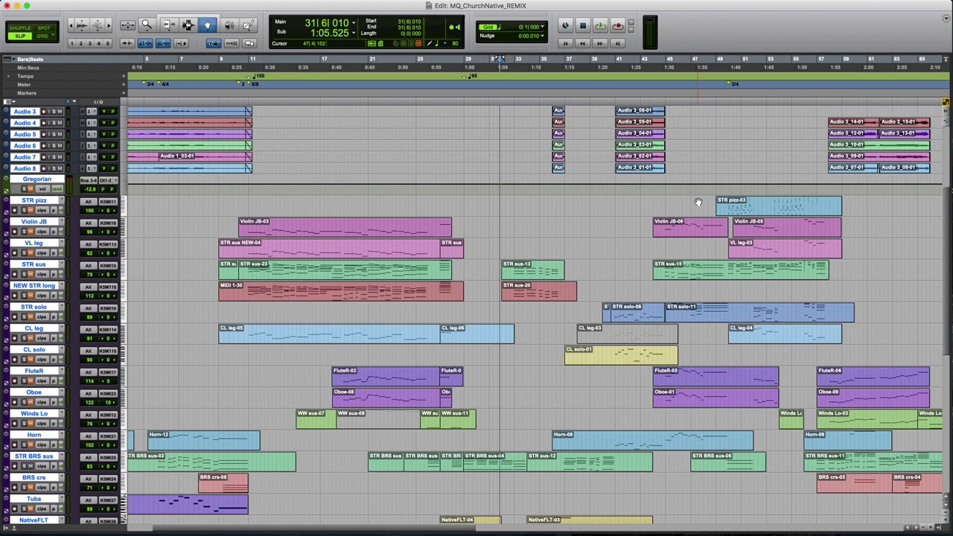
pyautogui.scroll(5, 745, 212)
pyautogui.click(853, 231)
pyautogui.moveTo(849, 275); pyautogui.dragTo(907, 275)
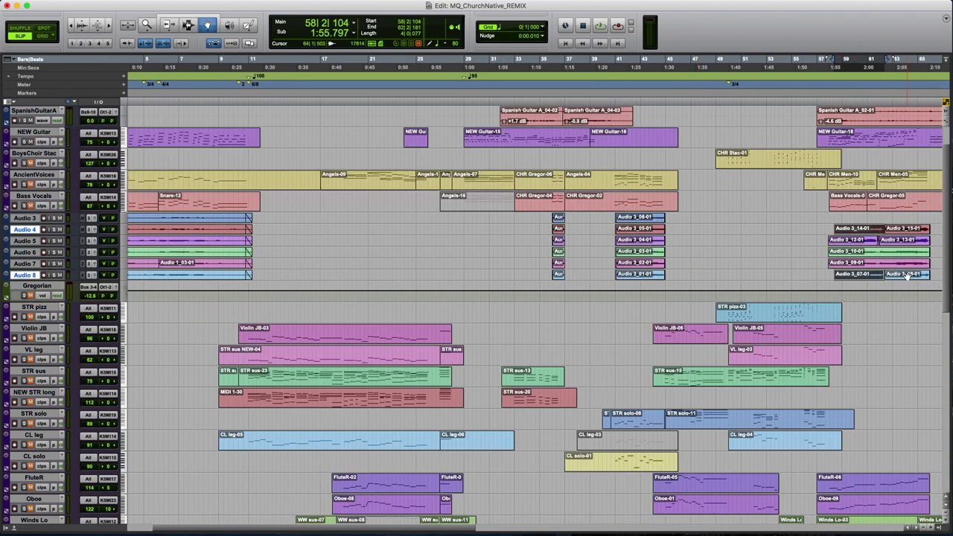
# Select the Audio 3 to Audio 8 clips between bars 35 and 44, and the opening Audio 4 clip
pyautogui.press('super+z')
pyautogui.click(602, 251)
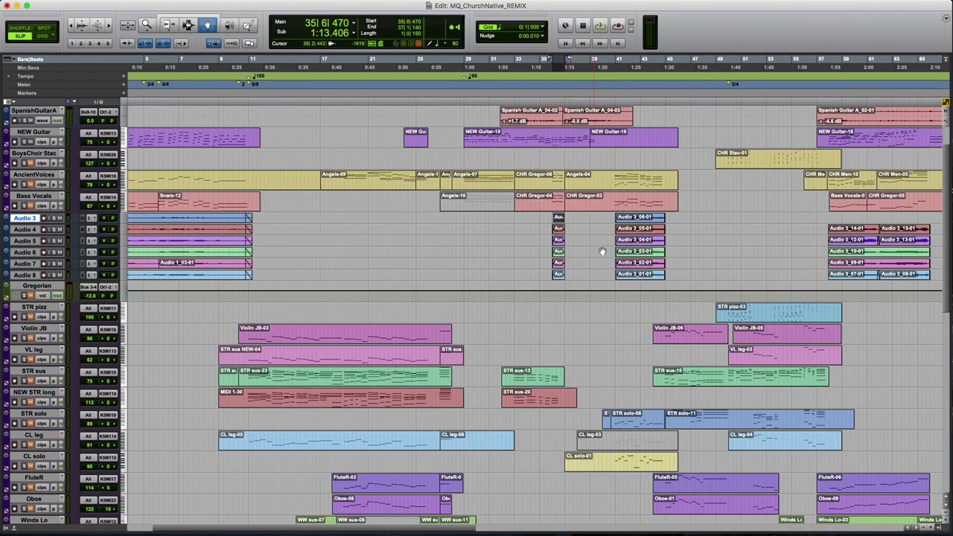
pyautogui.keyDown('shift'); pyautogui.click(659, 275); pyautogui.keyUp('shift')
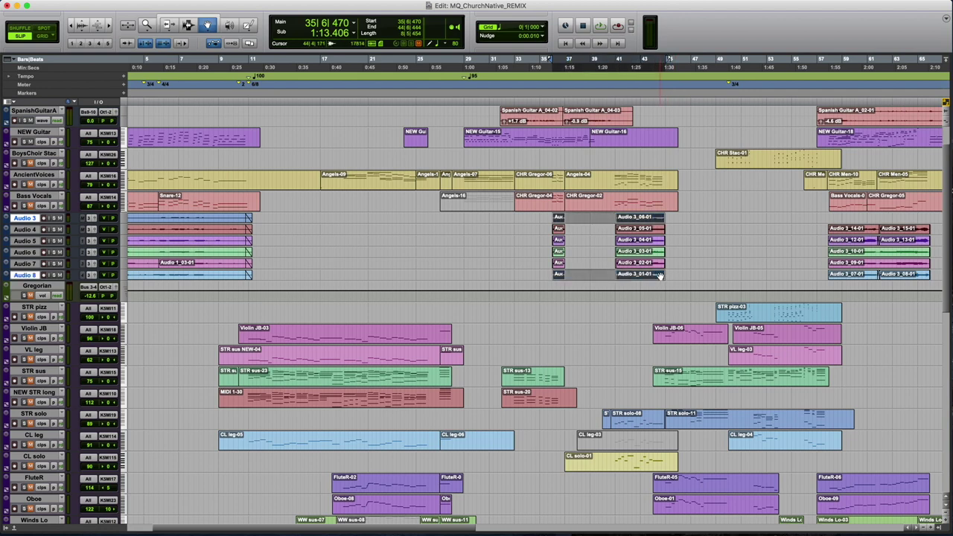
pyautogui.click(645, 240)
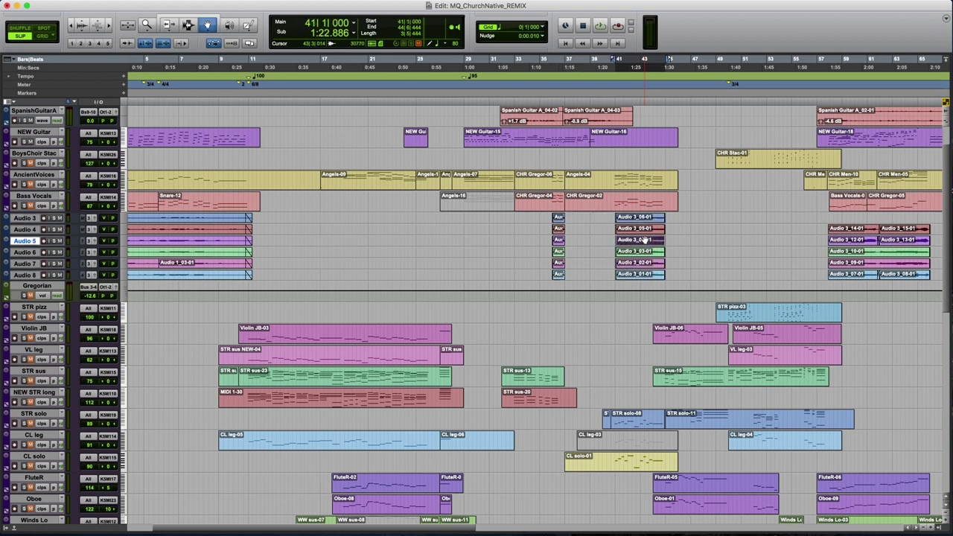
pyautogui.click(847, 273)
pyautogui.click(226, 232)
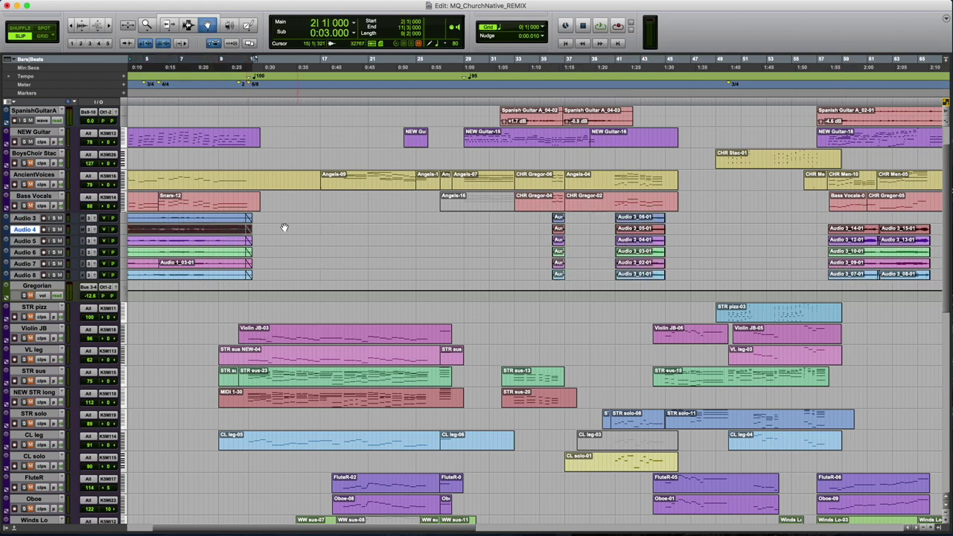
# Play the Gregorian vocal audio from bar 6 beat 1 and from bar 41 beat 2, and stop playback
pyautogui.click(157, 99)
pyautogui.press('space')
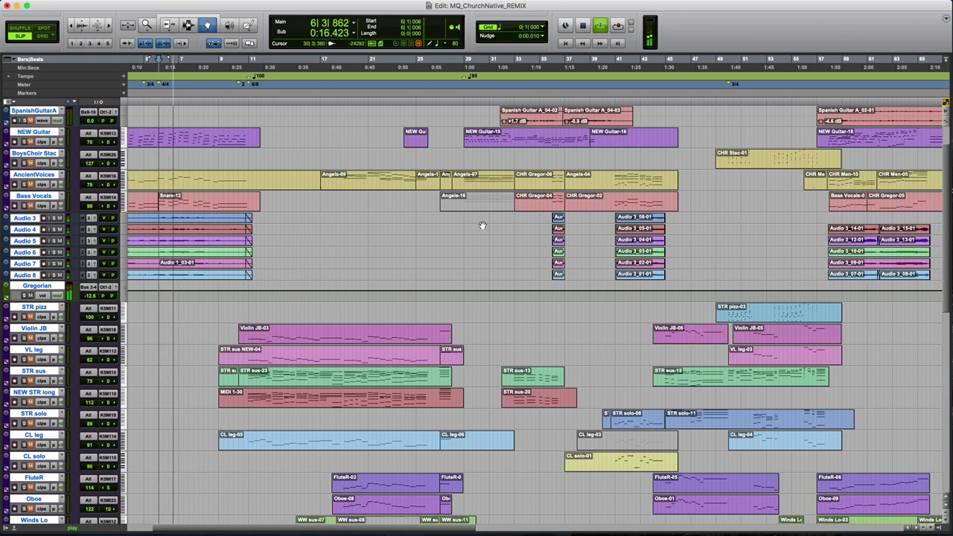
pyautogui.click(618, 102)
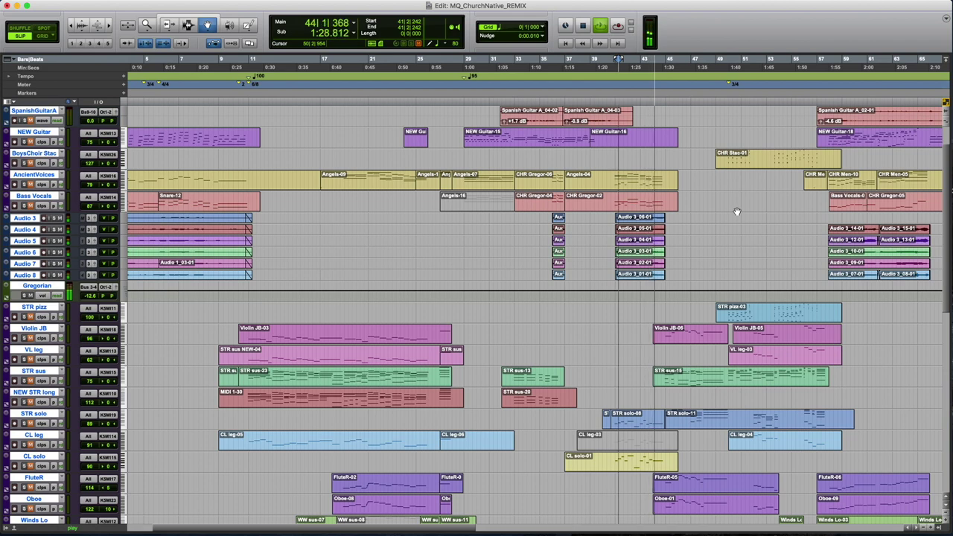
pyautogui.press('space')
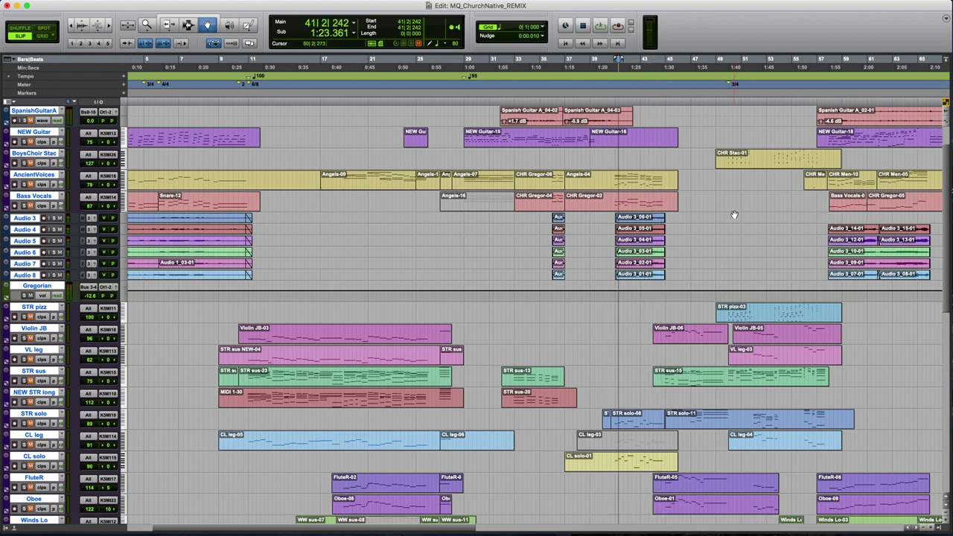
# Record-enable the Bass Vocals track and play the vocal layers from bar 40 beat 5
pyautogui.scroll(-1, 735, 214)
pyautogui.scroll(3, 738, 215)
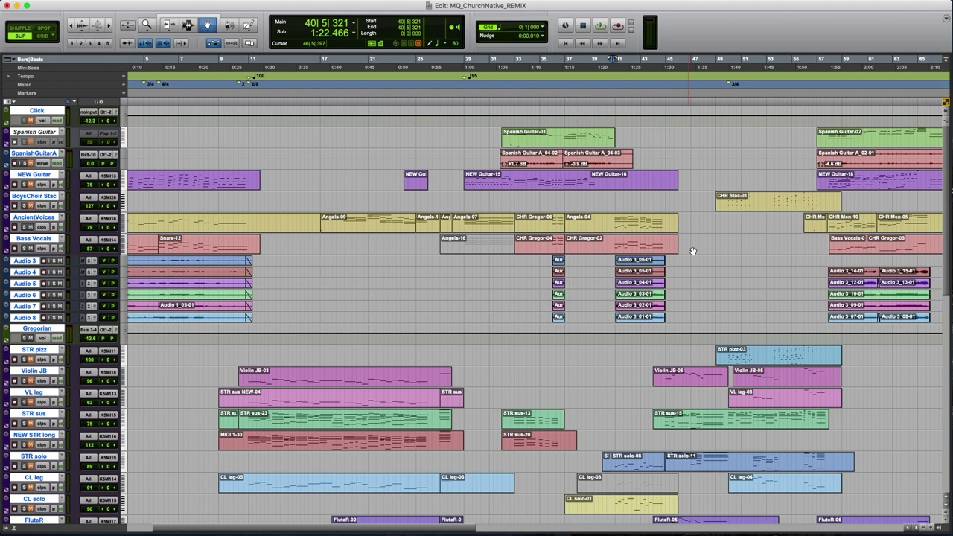
pyautogui.hotkey('shift', 'r')
pyautogui.press('space')
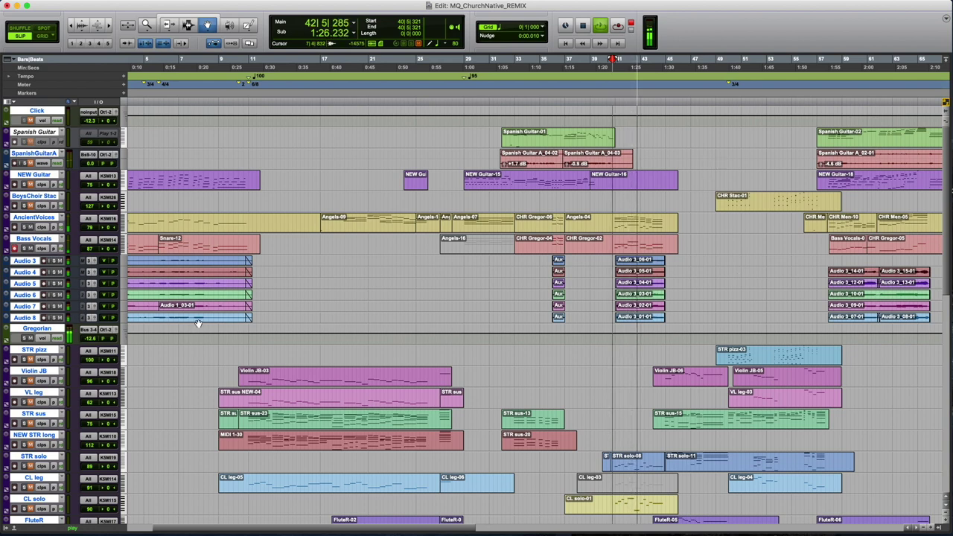
# Replay the vocal layers from bar 40 beat 6, stop playback, and disarm the Bass Vocals track
pyautogui.click(613, 102)
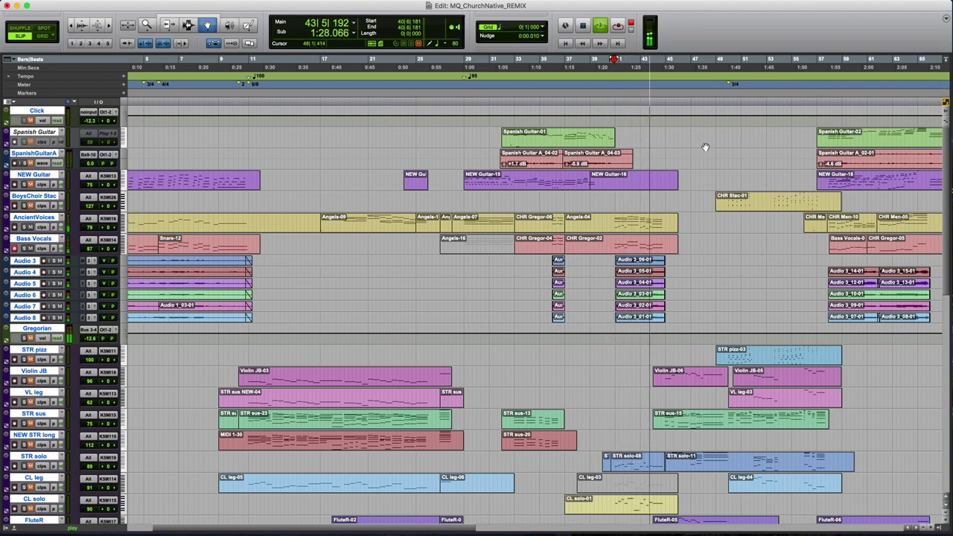
pyautogui.press('space')
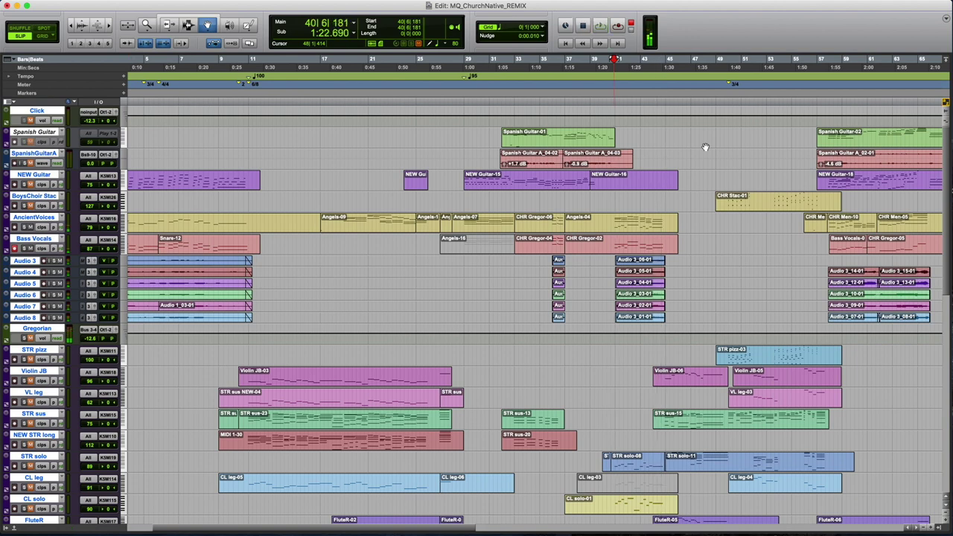
pyautogui.press('space')
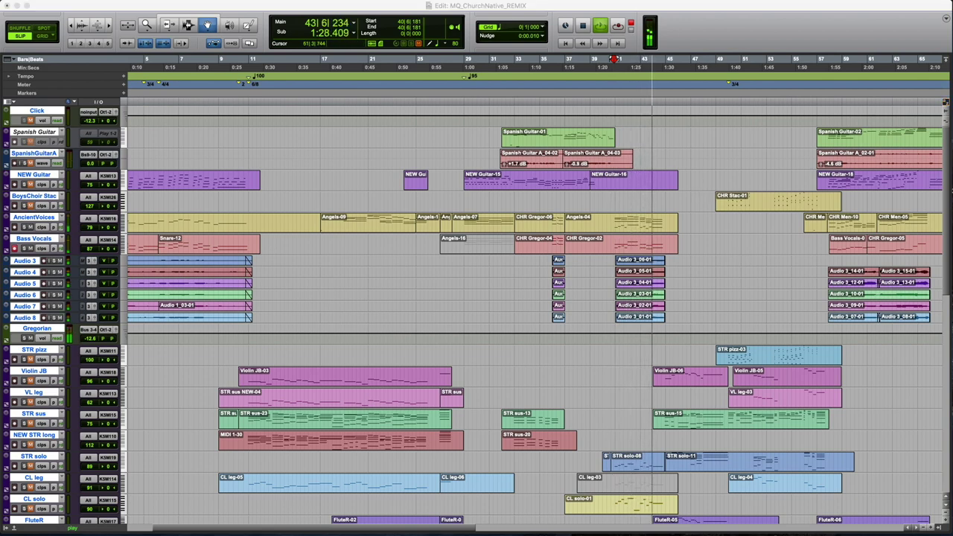
pyautogui.press('space')
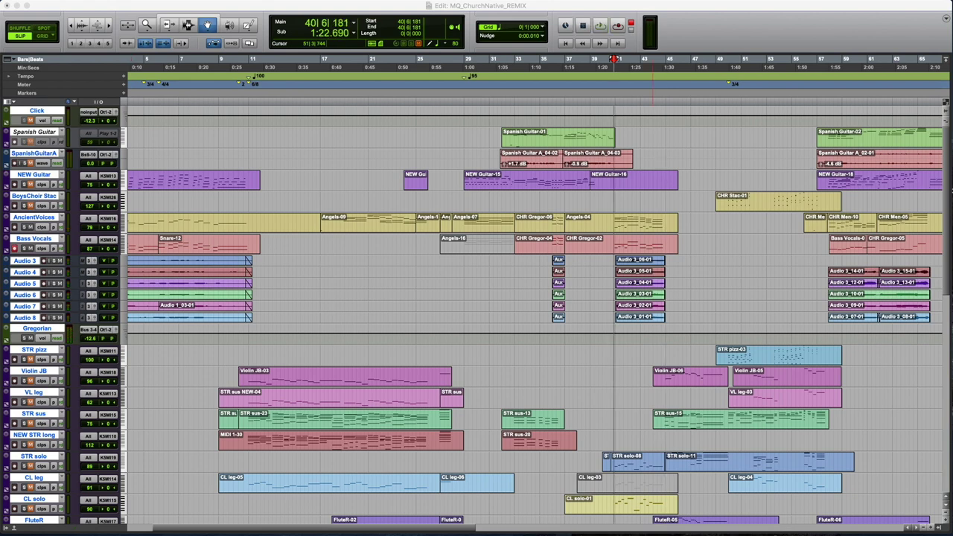
pyautogui.click(705, 275)
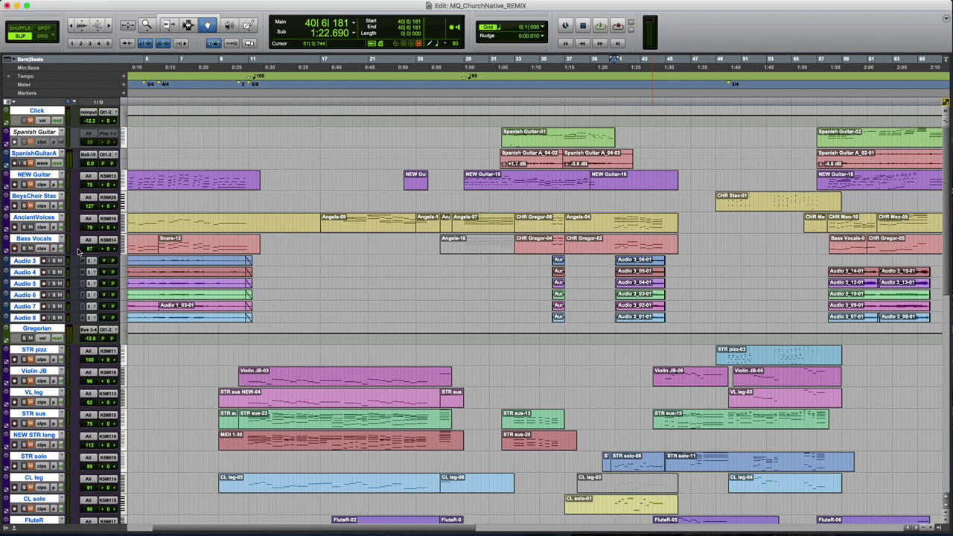
# Select the STR solo-08 and CL solo-01 clips to point out the solo strings under the vocals
pyautogui.scroll(-8, 704, 283)
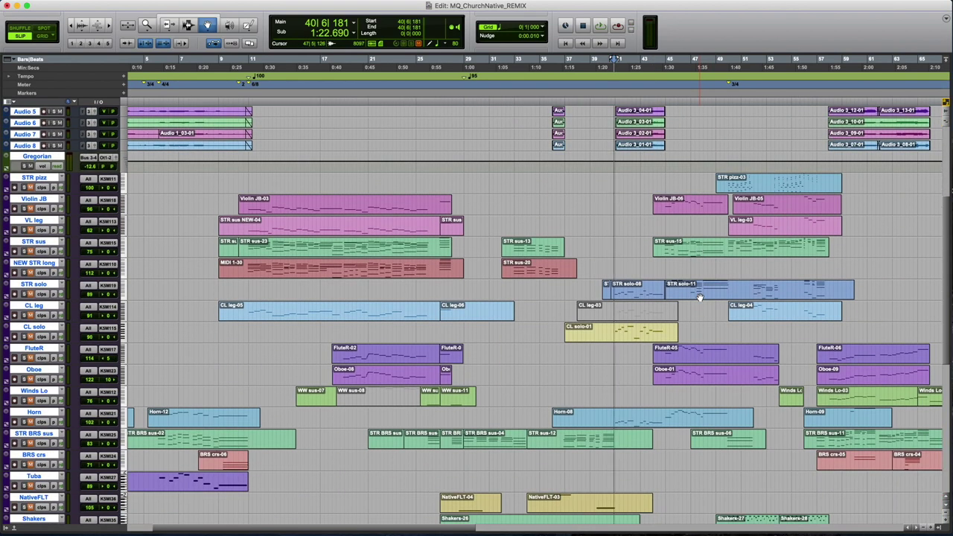
pyautogui.scroll(2, 700, 296)
pyautogui.hscroll(-1, 700, 296)
pyautogui.click(637, 292)
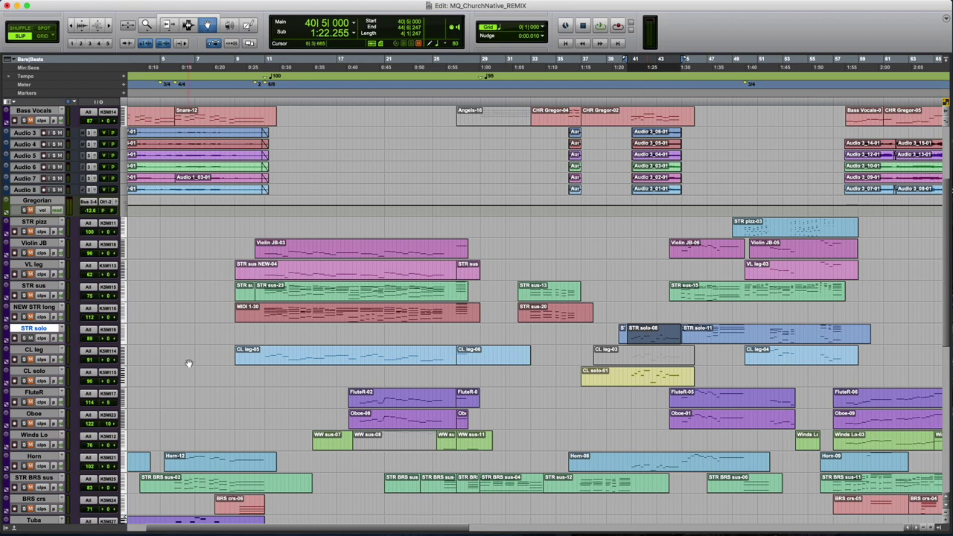
pyautogui.click(638, 378)
# Play the solo strings with the Gregorian vocals from bar 40 beat 5, and stop playback
pyautogui.click(629, 99)
pyautogui.press('space')
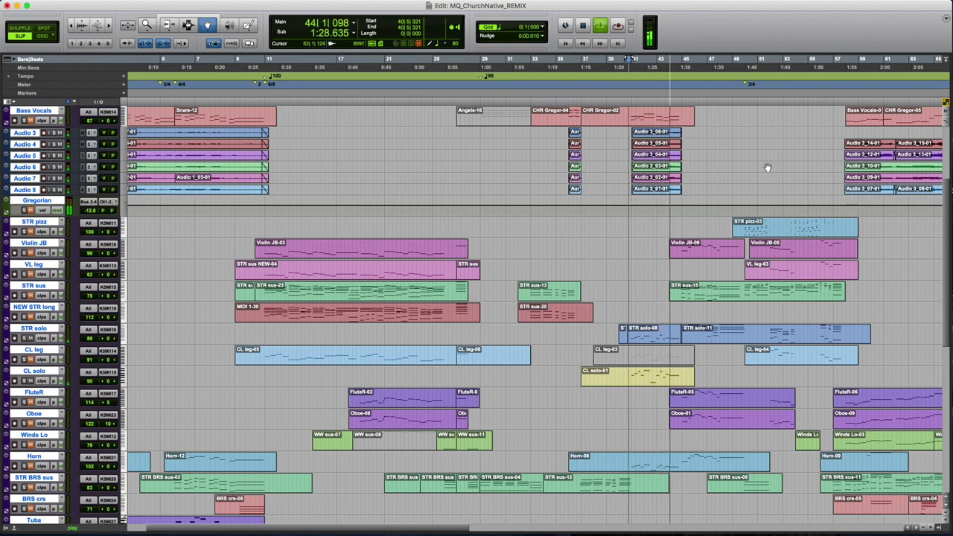
pyautogui.press('space')
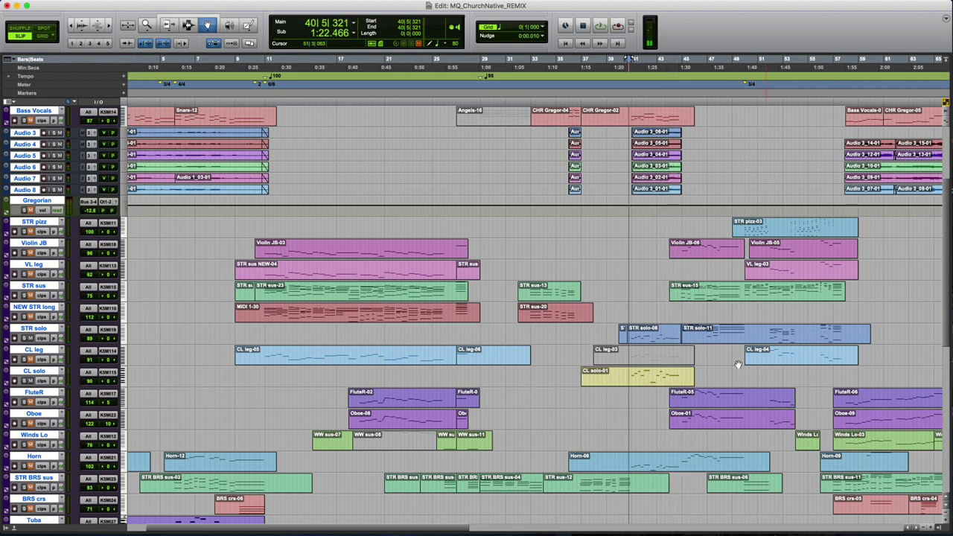
# Select the STR solo-08 clip, and the FluteR-02 and Oboe-08 clips to point out the solo strings and woodwinds
pyautogui.click(665, 335)
pyautogui.click(664, 385)
pyautogui.click(660, 330)
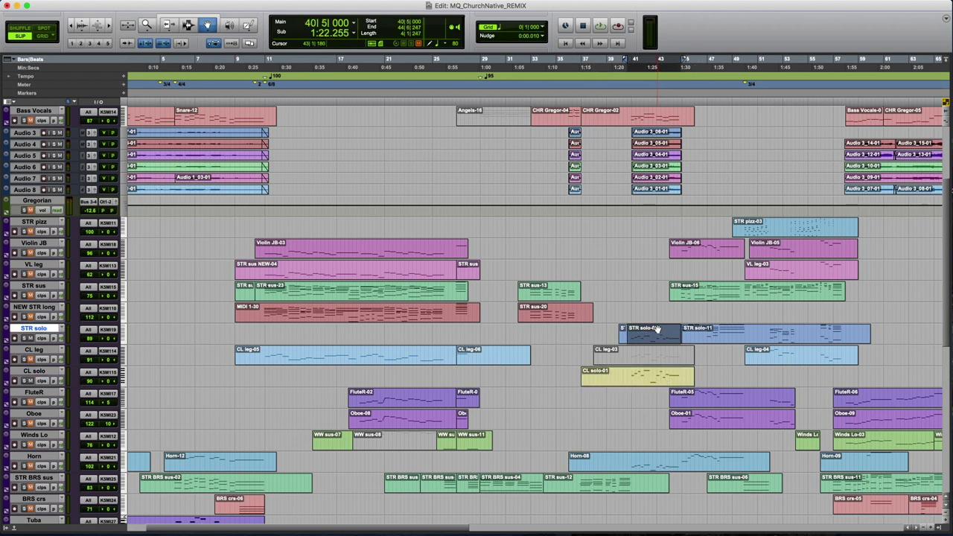
pyautogui.click(691, 398)
pyautogui.hotkey('ctrl', 'Tab')
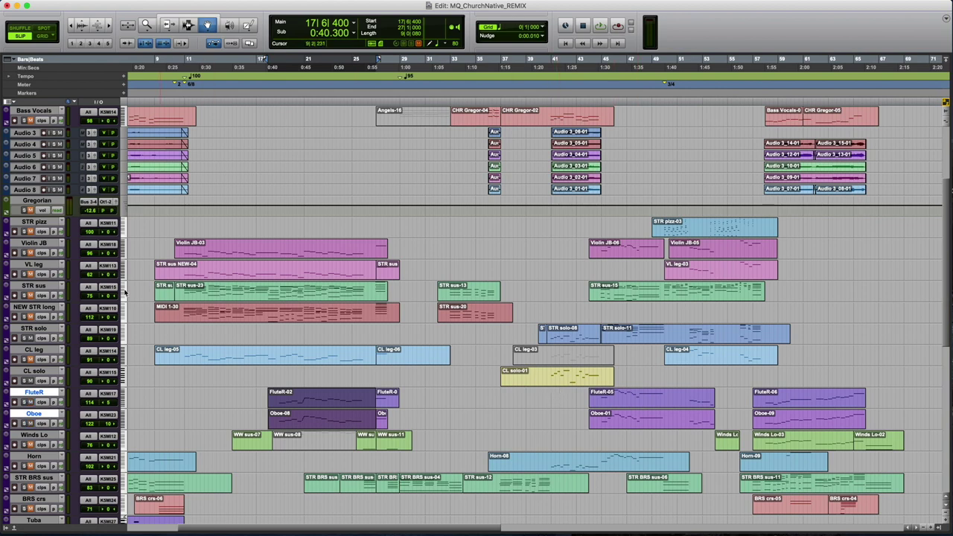
# Play the strings with the flute and oboe from bar 43 beat 6, and stop playback
pyautogui.click(589, 102)
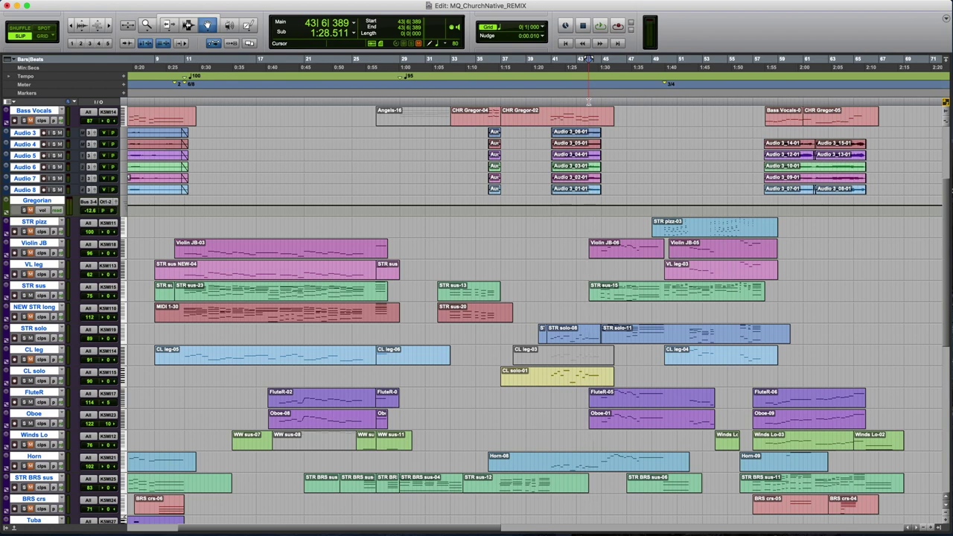
pyautogui.press('space')
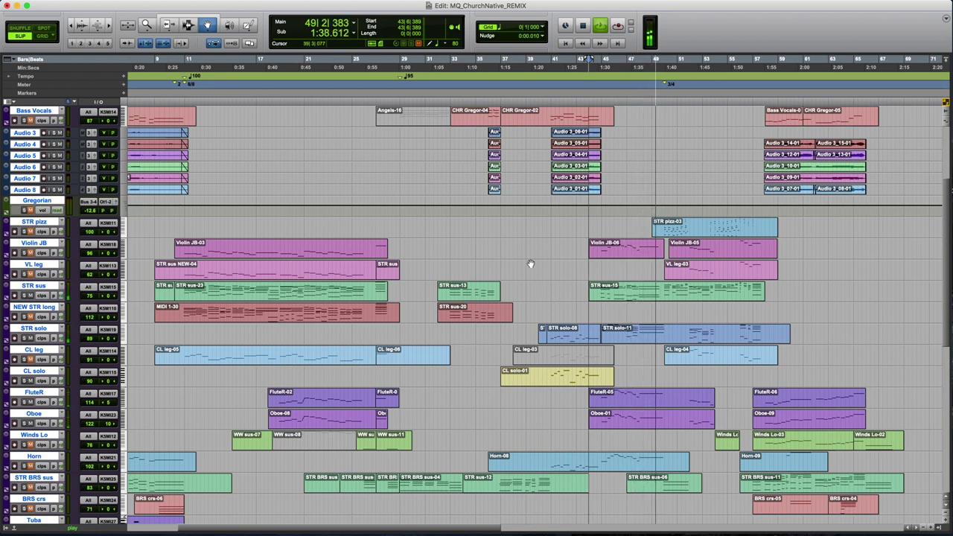
pyautogui.press('space')
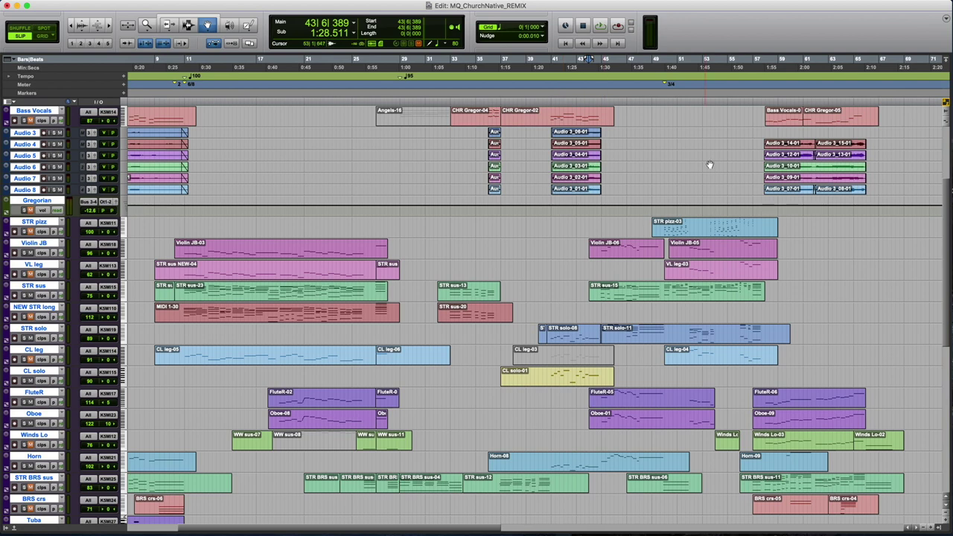
# Play the string and horn layers from bar 44 beat 4, stop playback, and look over the lower tracks
pyautogui.press('space')
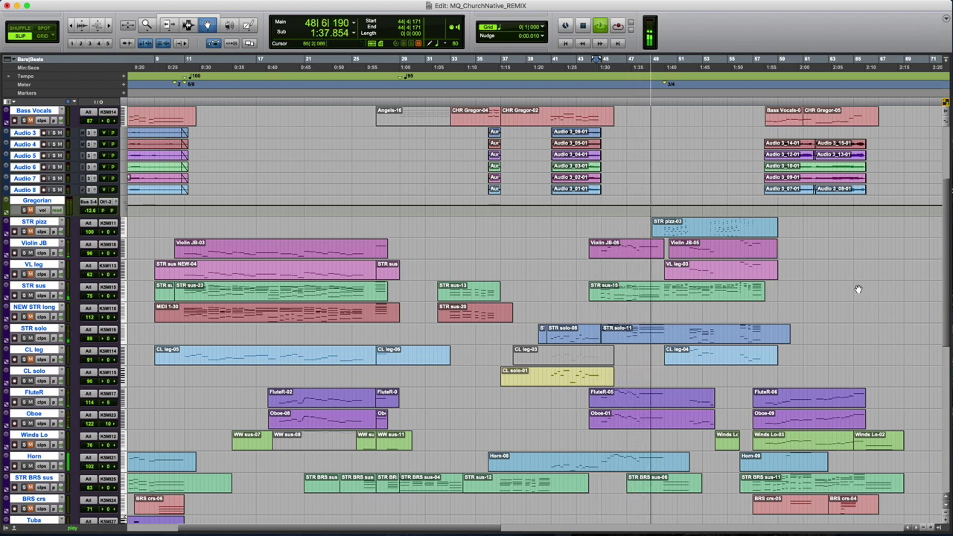
pyautogui.press('space')
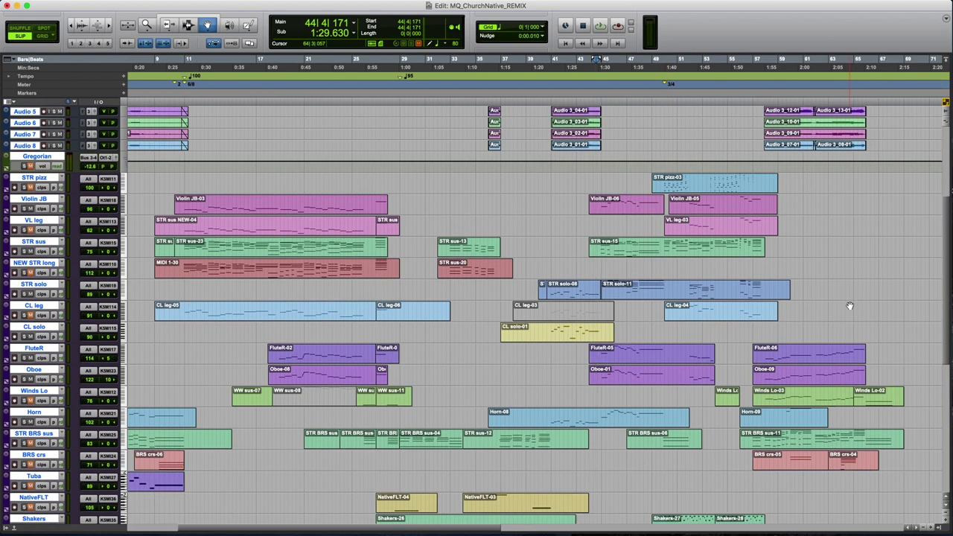
pyautogui.scroll(-3, 849, 305)
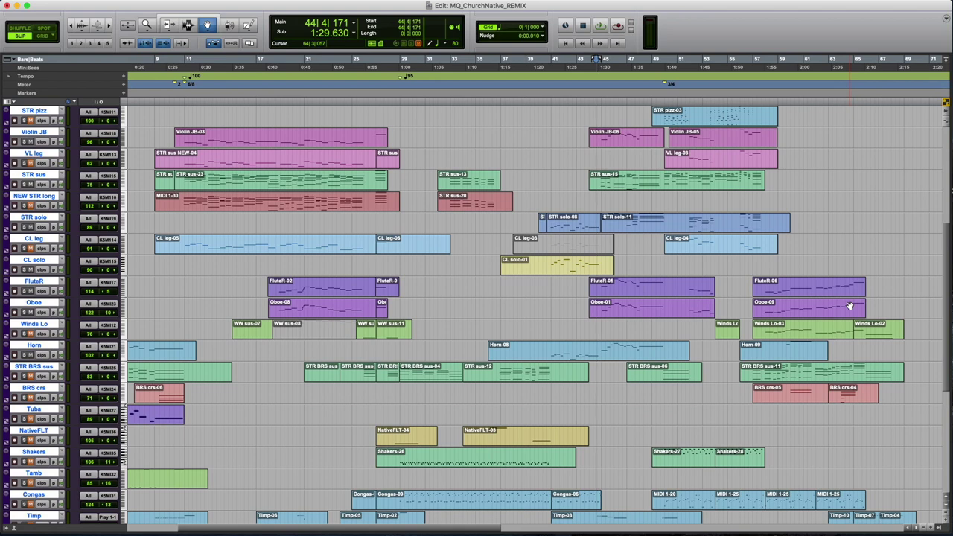
pyautogui.scroll(3, 850, 305)
# Play the pizzicato strings from bar 49 beat 3, and stop playback
pyautogui.click(656, 102)
pyautogui.press('space')
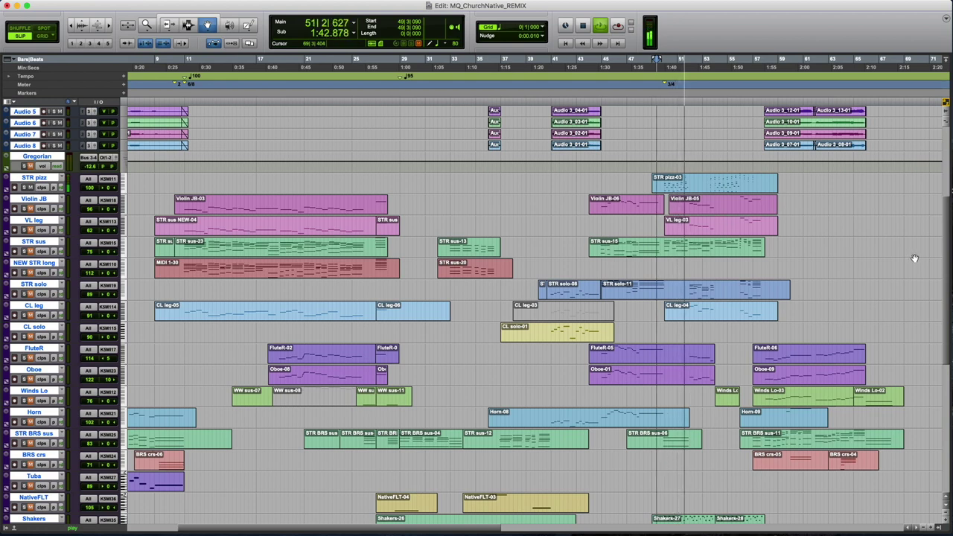
pyautogui.press('space')
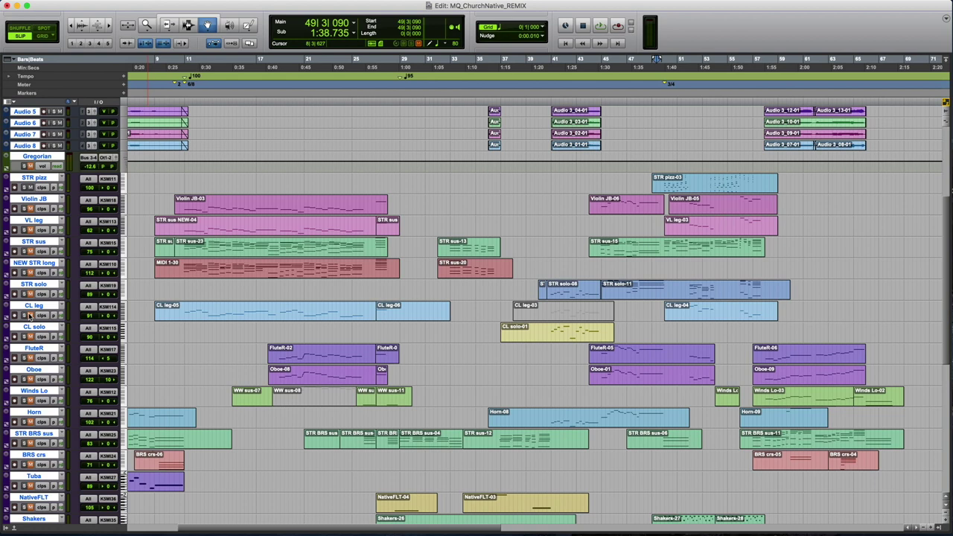
# Play the pizzicato and solo strings from bar 51 beat 3, select the STR pizz-03 clip, and stop playback
pyautogui.press('space')
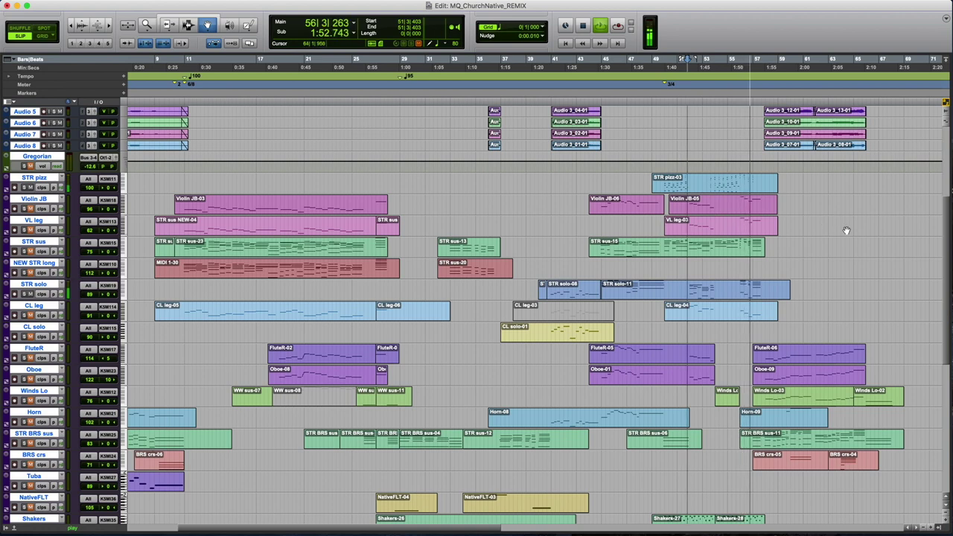
pyautogui.scroll(4, 912, 221)
pyautogui.click(715, 272)
pyautogui.press('space')
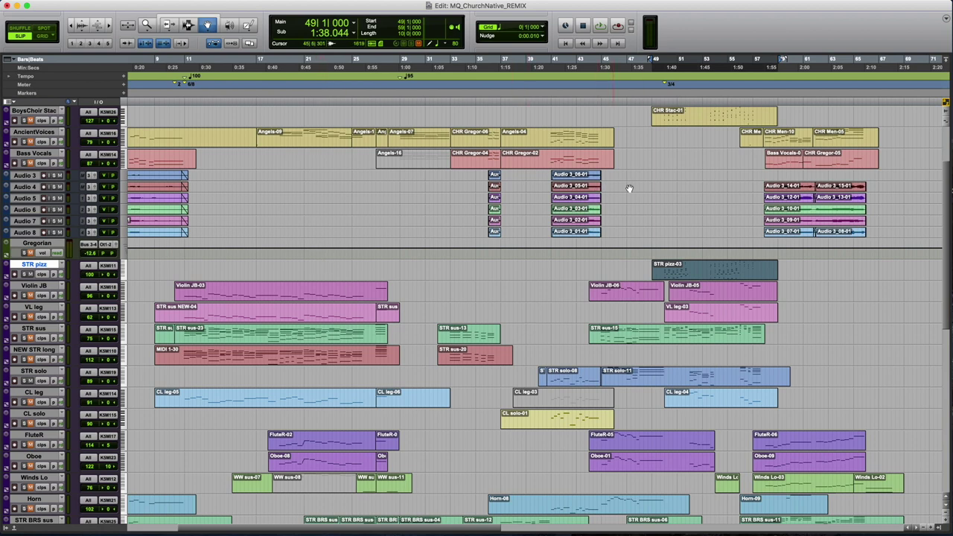
# Select the CHR Stac-01 clip, play the staccato boys choir with the pizzicato strings from bar 49 beat 2, and stop playback
pyautogui.scroll(5, 618, 187)
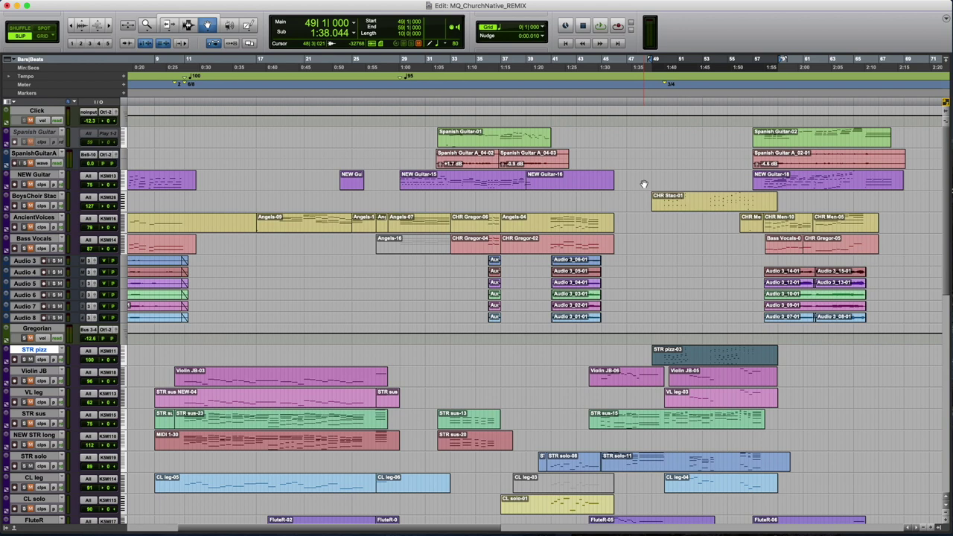
pyautogui.click(704, 196)
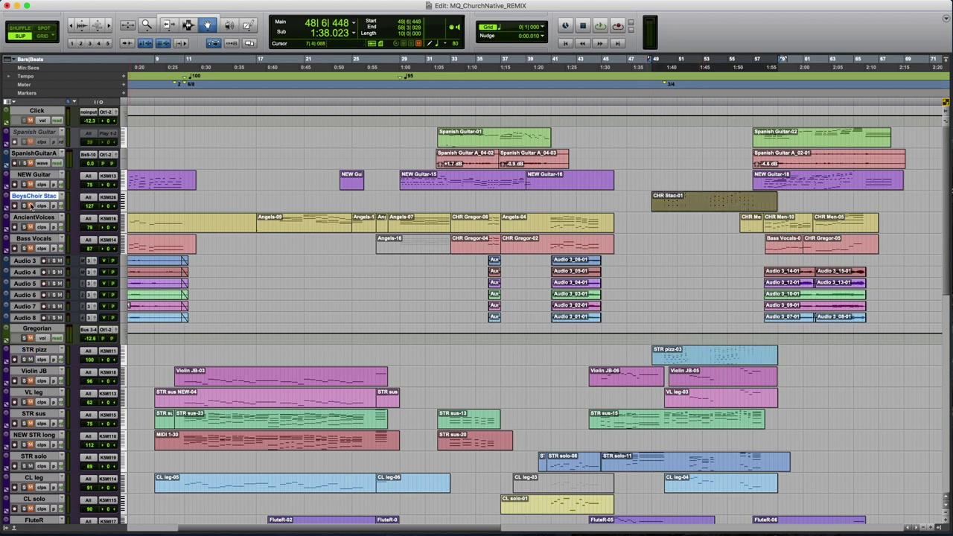
pyautogui.click(654, 102)
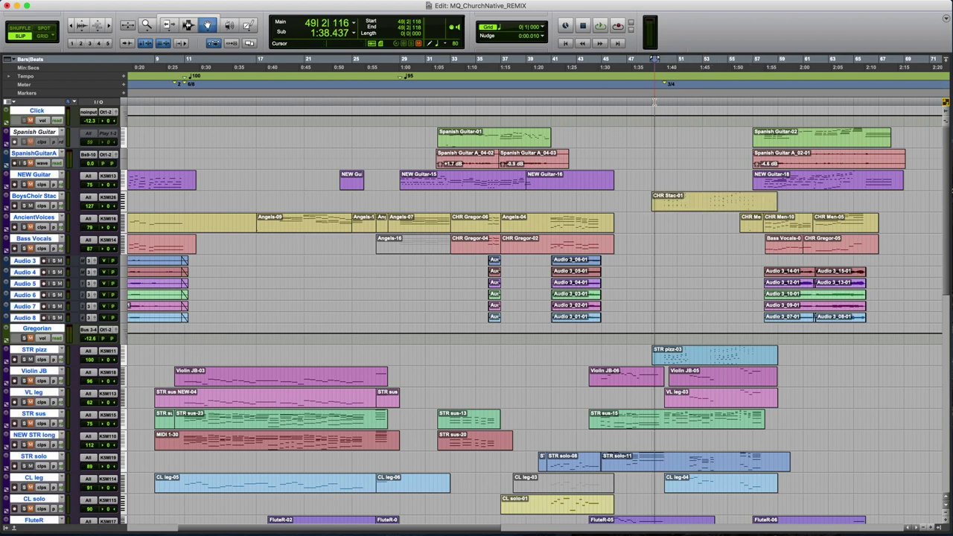
pyautogui.press('space')
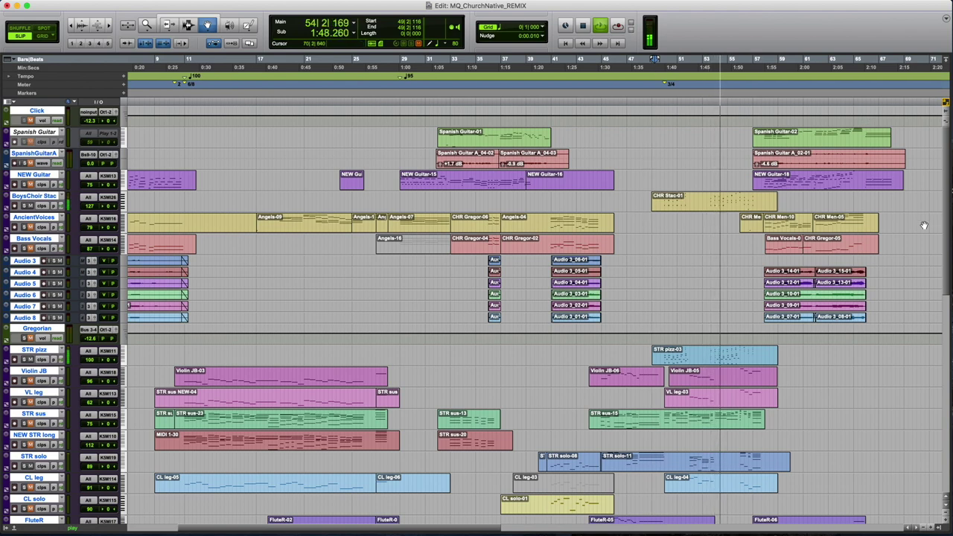
pyautogui.scroll(-1, 923, 227)
pyautogui.hscroll(4, 922, 228)
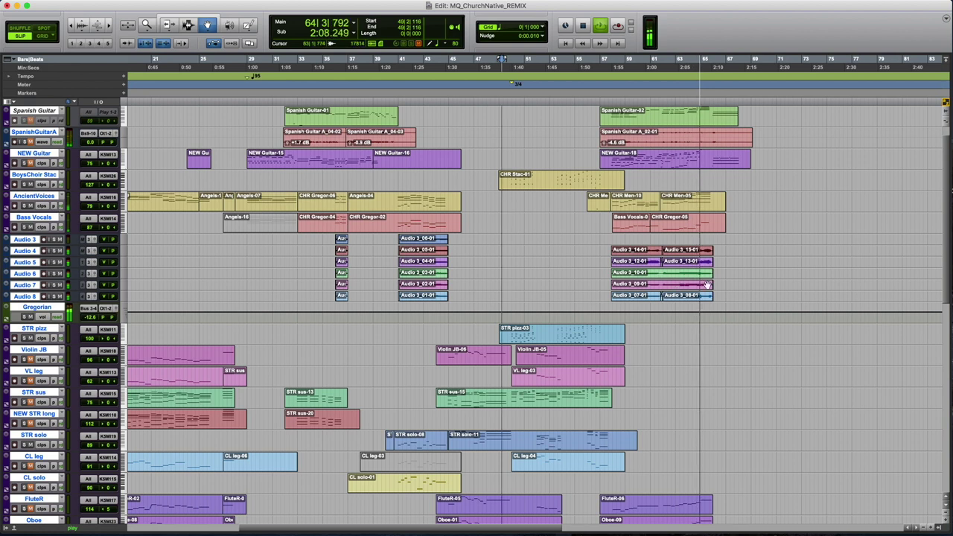
pyautogui.press('space')
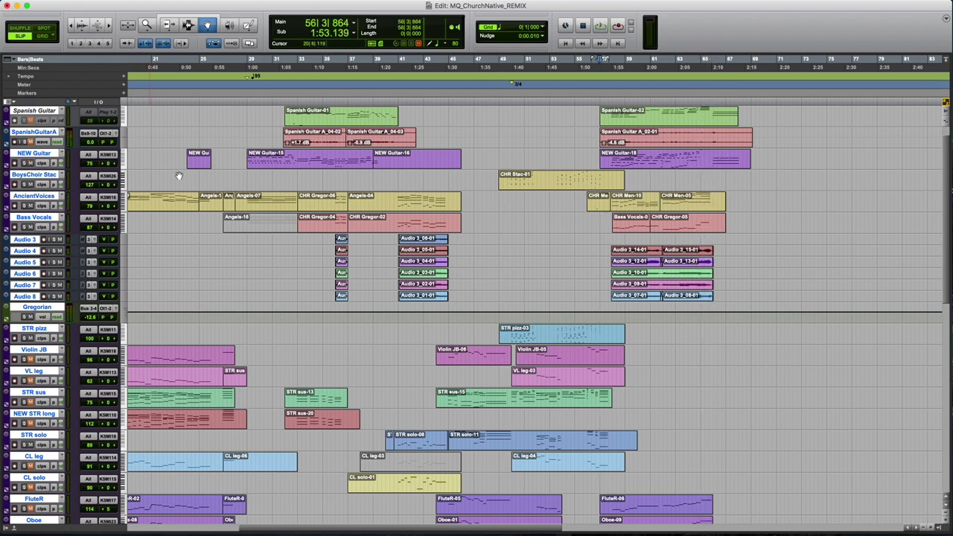
# Play the guitar and Gregorian vocals from bar 57 beat 1, and open the NEW Guitar-18 clip in the MIDI Editor
pyautogui.click(603, 102)
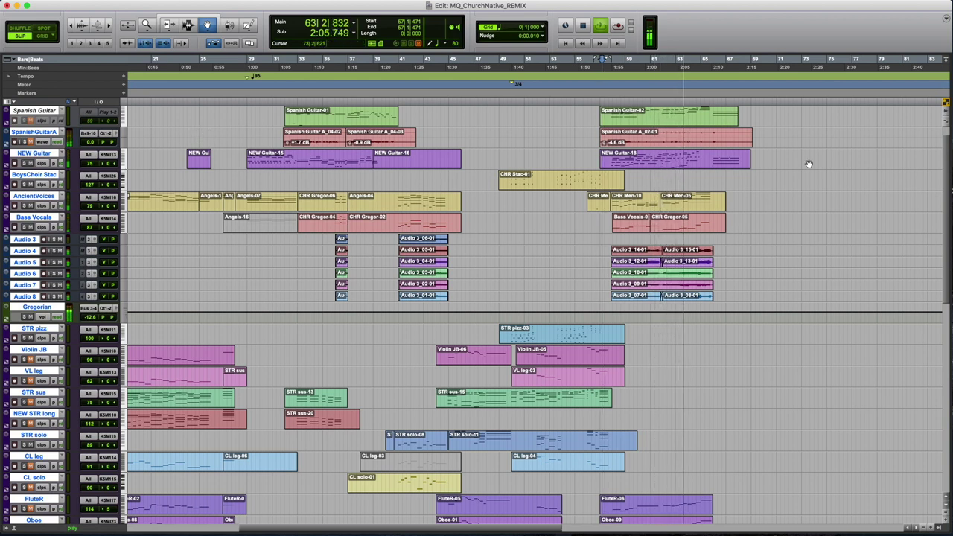
pyautogui.doubleClick(653, 162)
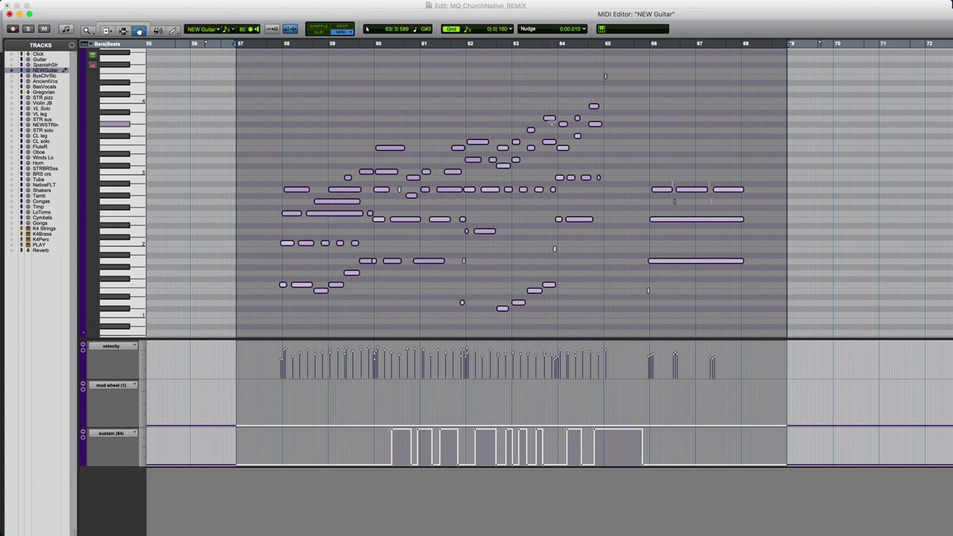
# Play the NEW Guitar MIDI notes from just before bar 58, stop playback, and close the MIDI Editor
pyautogui.click(282, 195)
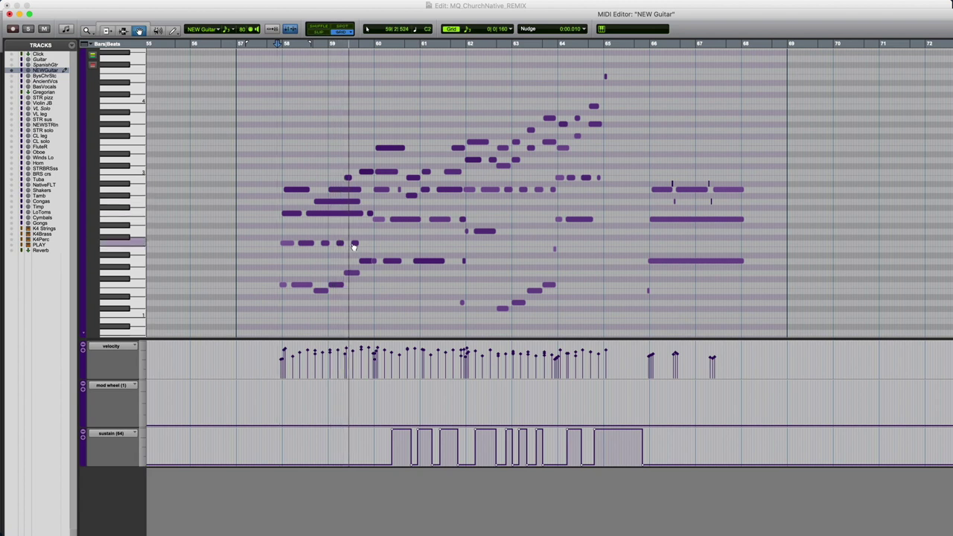
pyautogui.press('space')
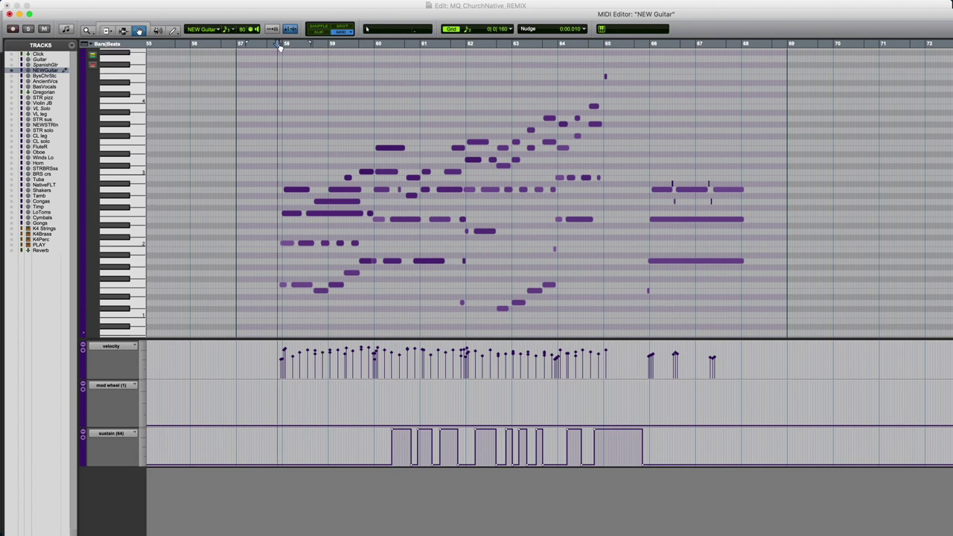
pyautogui.press('space')
pyautogui.click(9, 14)
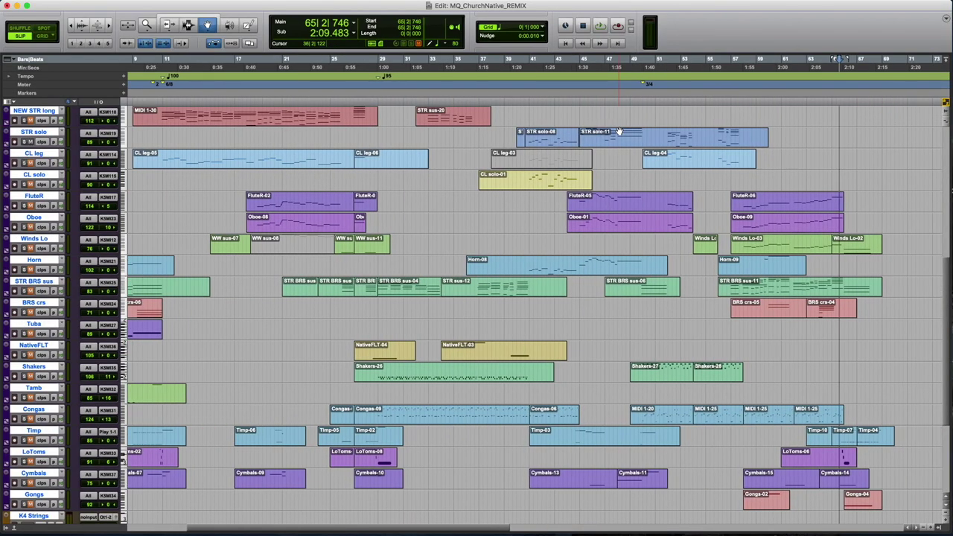
# Switch to Grid mode, play the separate brass and percussion section from bar 83 beat 1, and stop playback
pyautogui.hscroll(15, 619, 132)
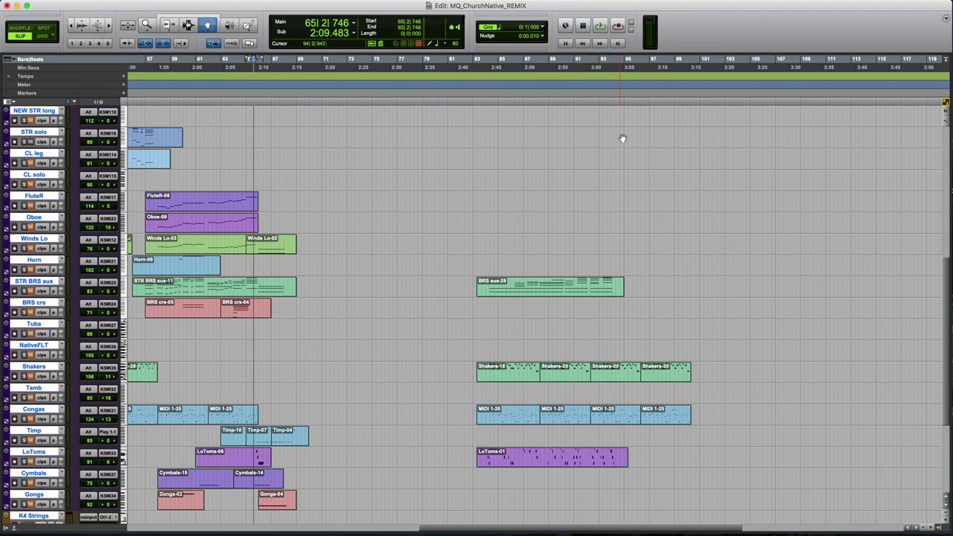
pyautogui.click(474, 102)
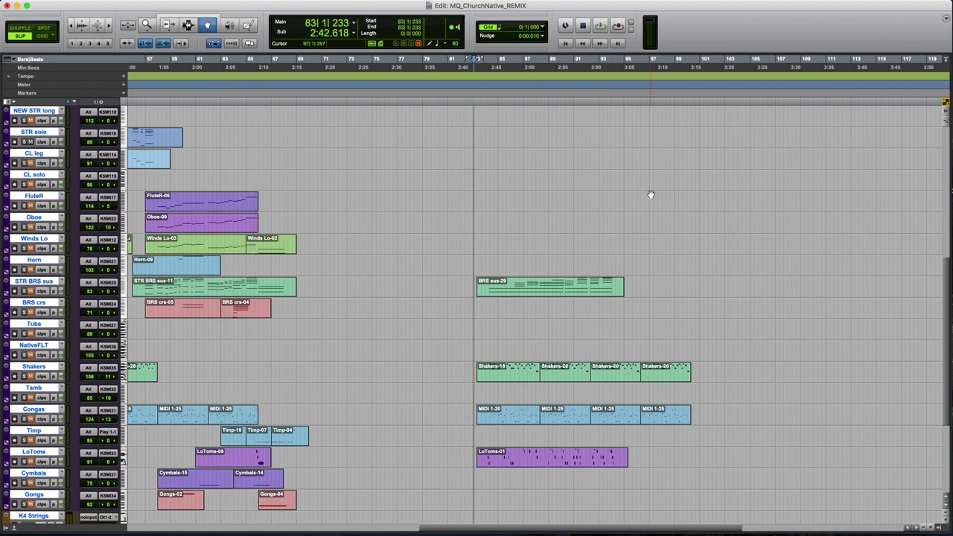
pyautogui.hscroll(3, 449, 153)
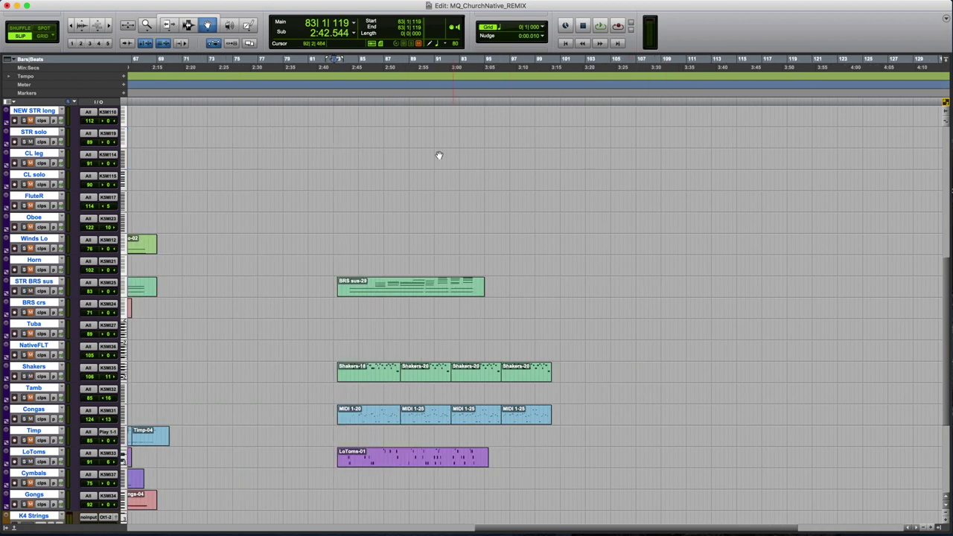
pyautogui.click(45, 37)
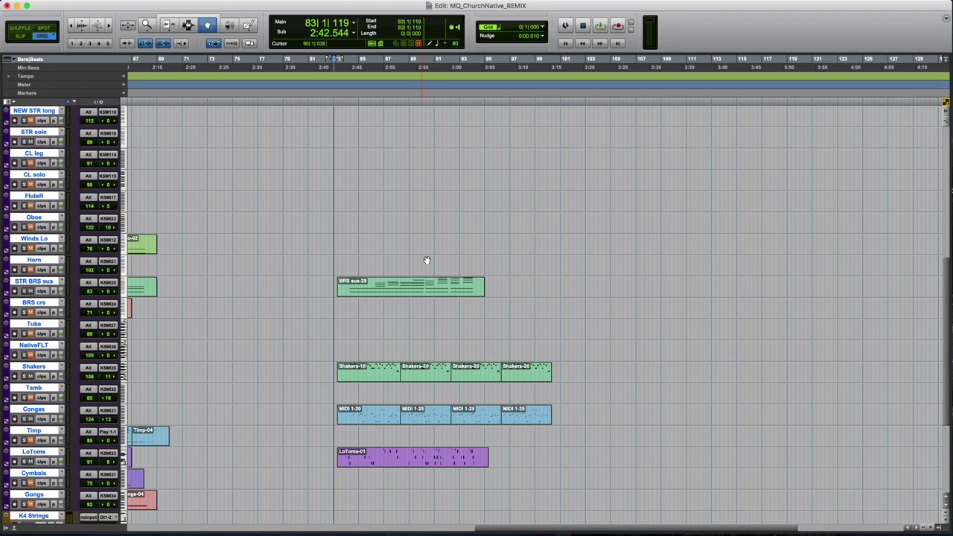
pyautogui.press('space')
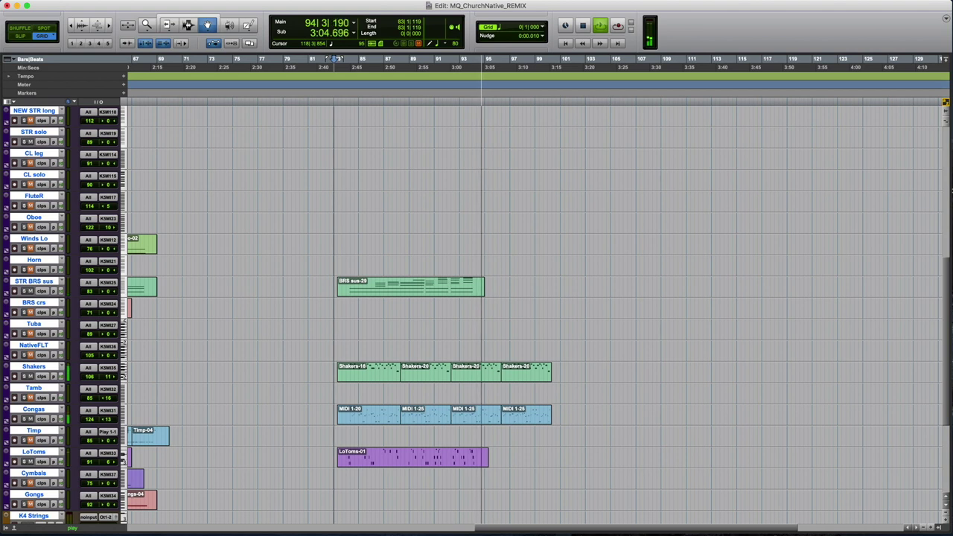
pyautogui.press('space')
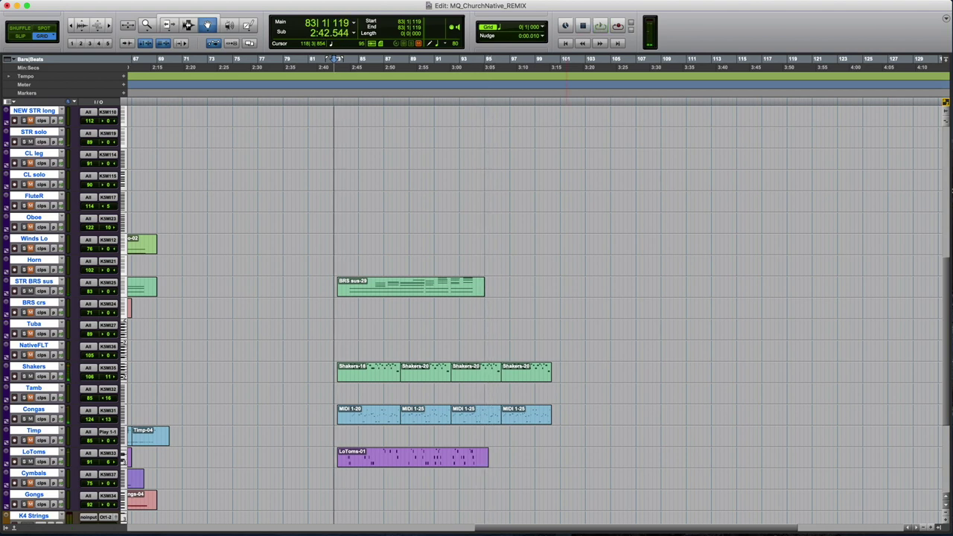
# Locate the STR sus-07 clip at bar 100 beat 3, and review the earlier arrangement across the guitar, vocal, string, brass and percussion tracks
pyautogui.scroll(2, 678, 322)
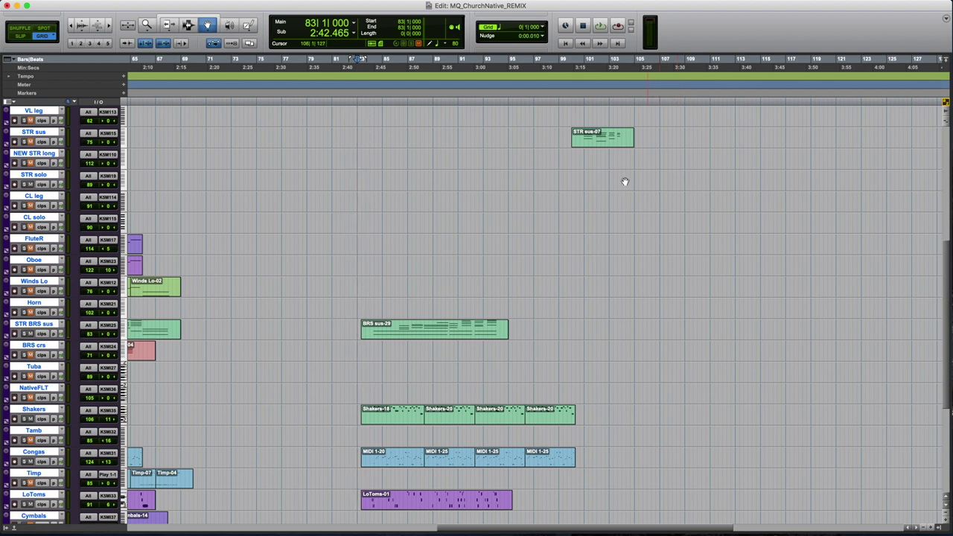
pyautogui.click(581, 108)
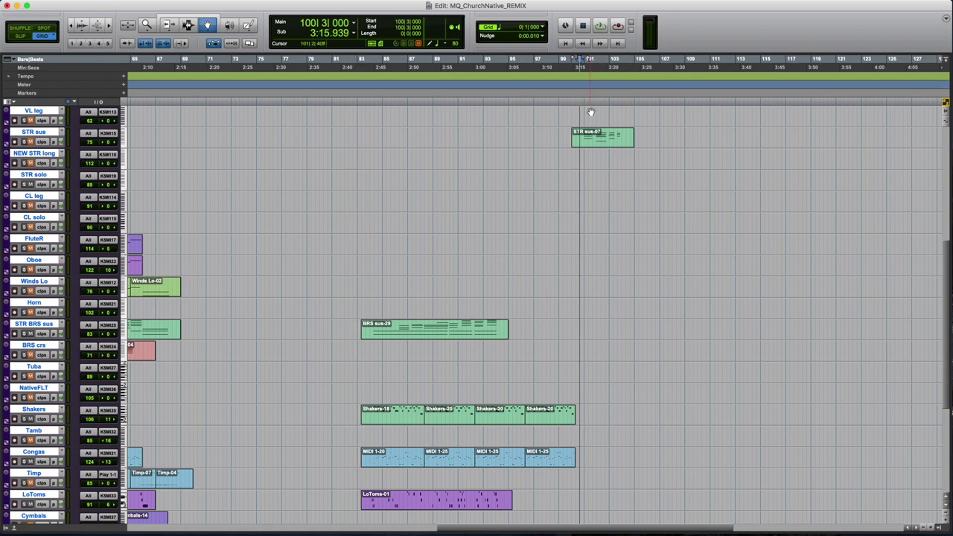
pyautogui.hscroll(-10, 593, 112)
pyautogui.scroll(-3, 680, 201)
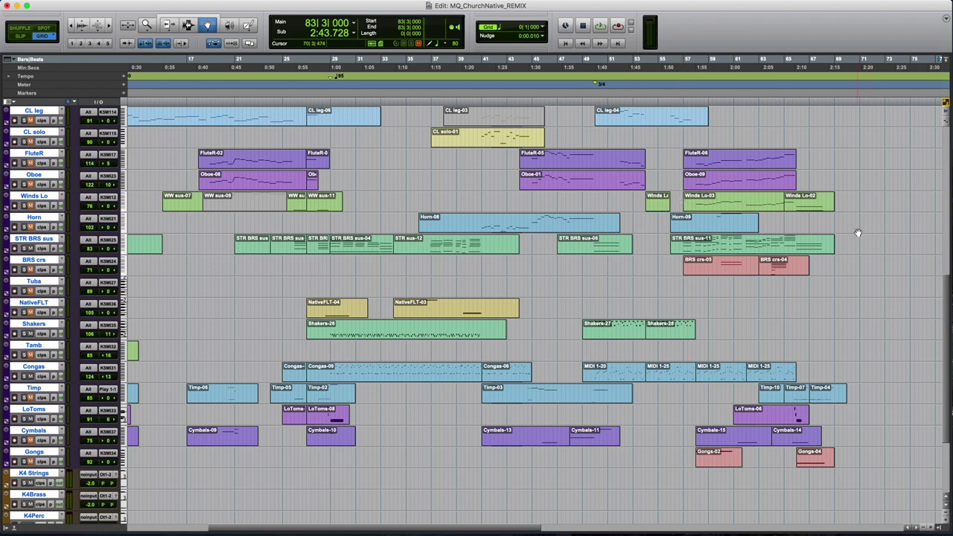
pyautogui.scroll(10, 858, 233)
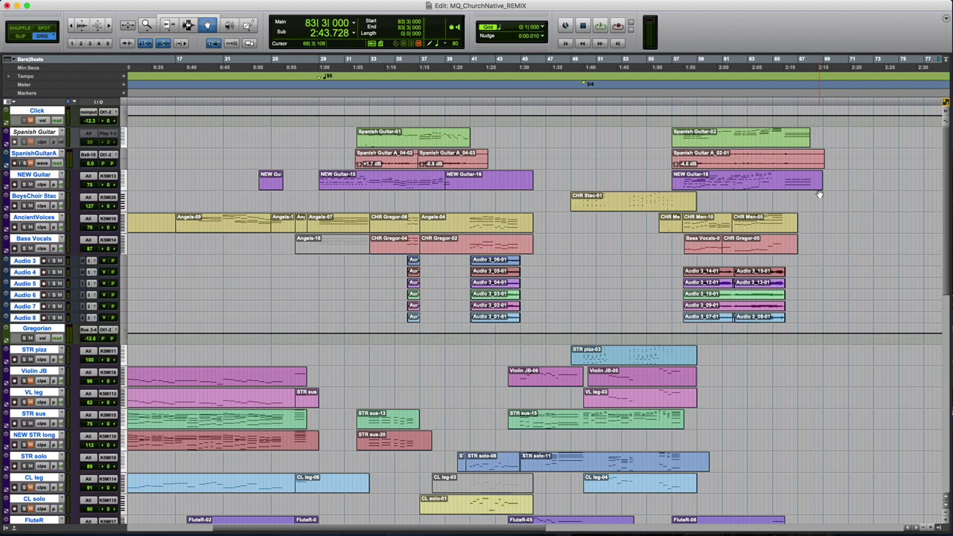
pyautogui.scroll(-5, 460, 187)
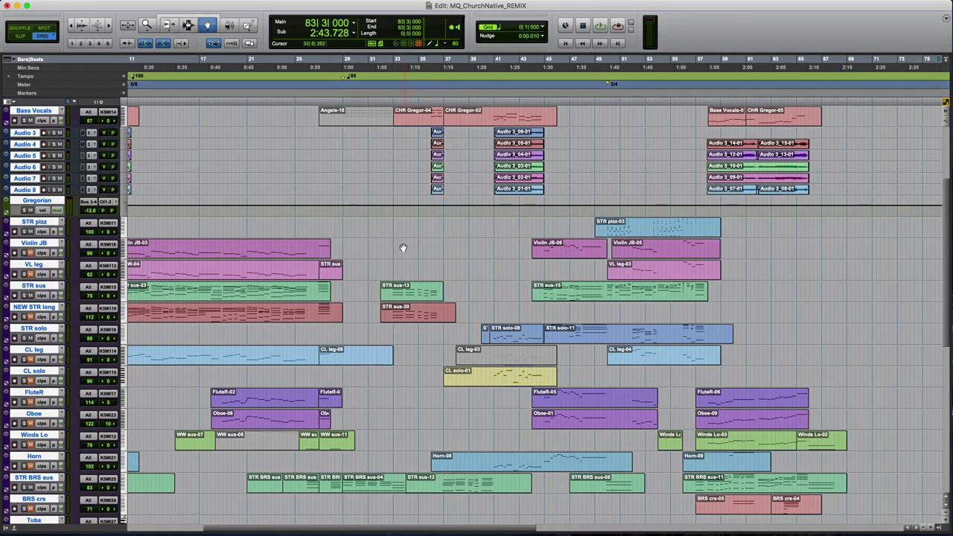